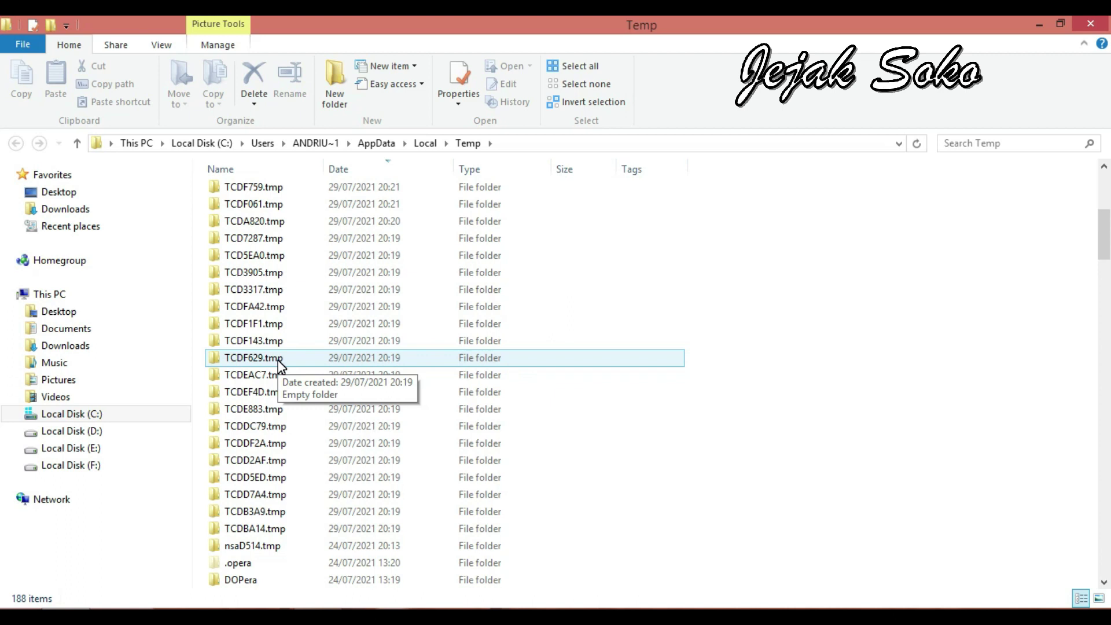
# Step: Try to delete all items in the Temp folder, cancel at the folder-in-use prompt, and minimize the window
pyautogui.hotkey('ctrl', 'a')
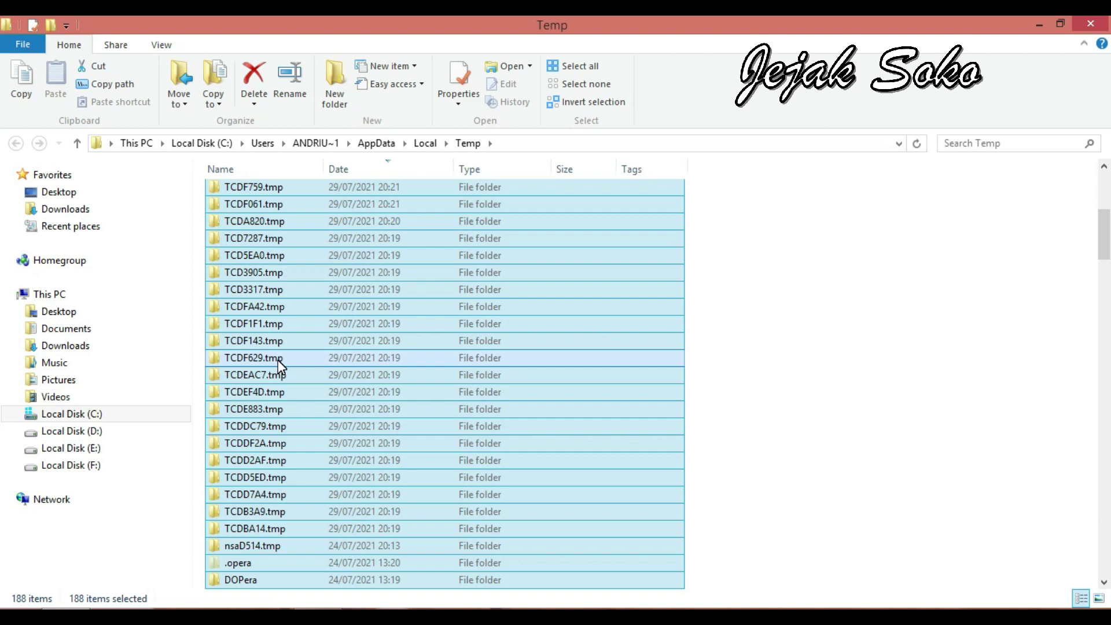
pyautogui.hotkey('shift', 'Delete')
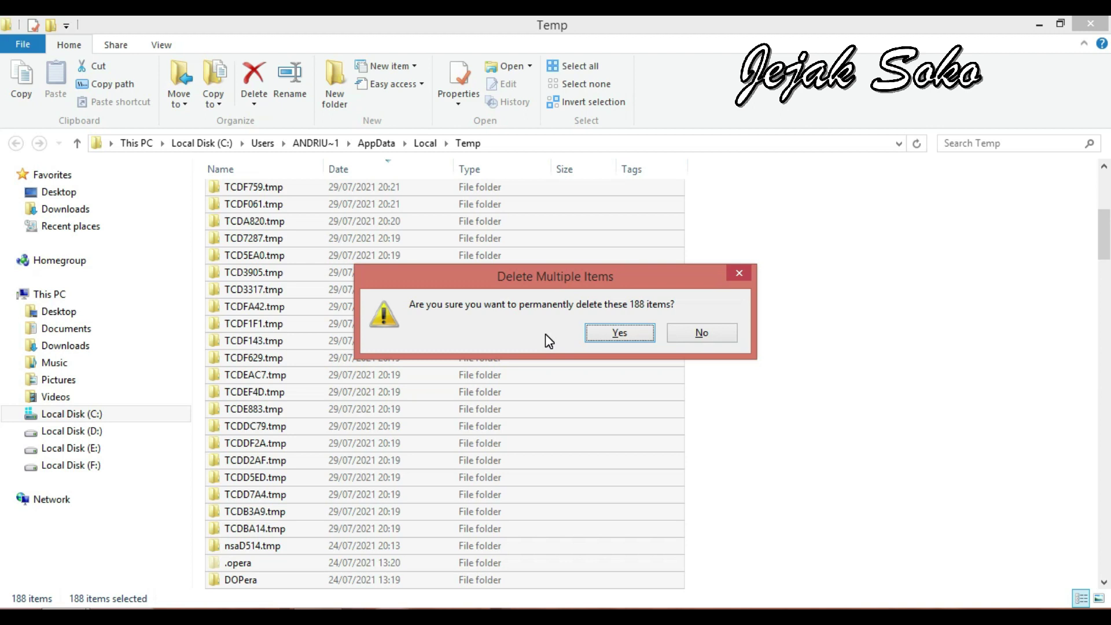
pyautogui.click(735, 274)
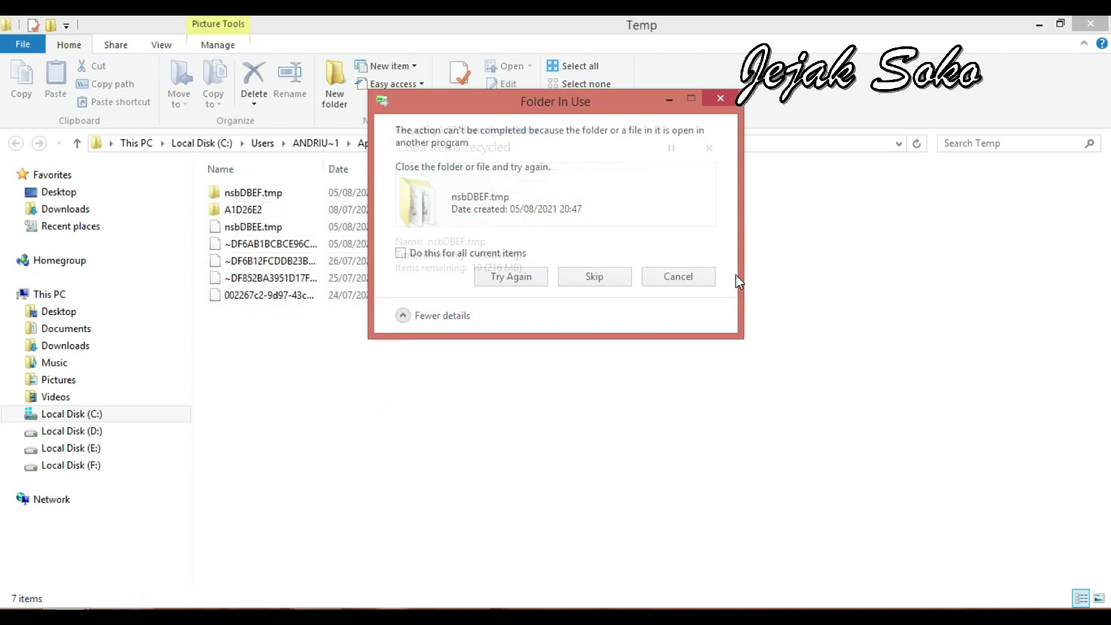
pyautogui.click(674, 277)
pyautogui.click(1041, 24)
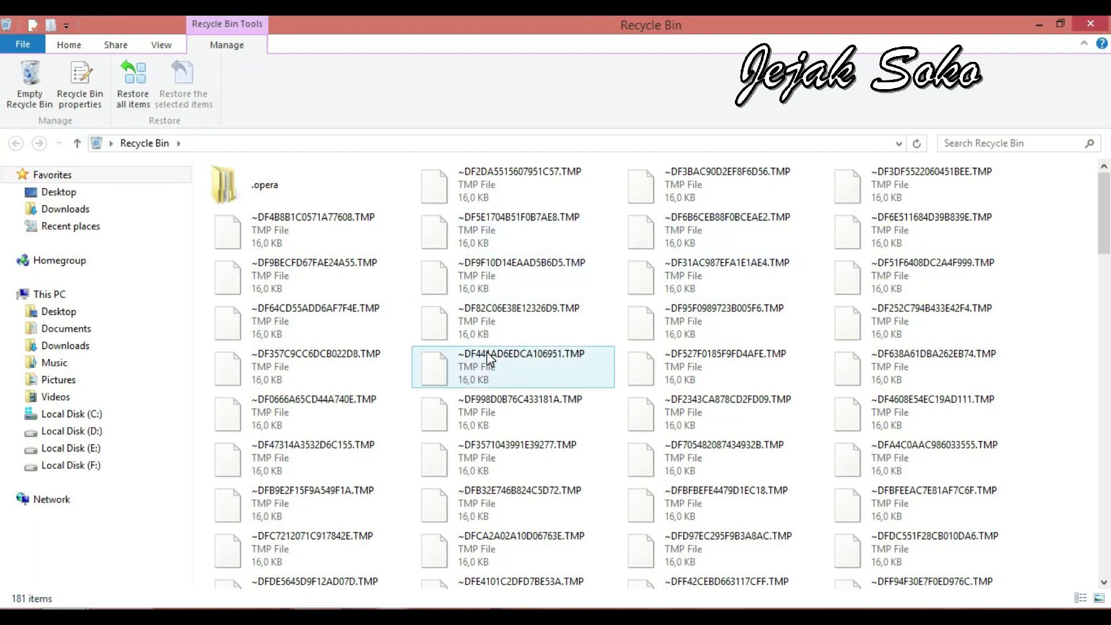
# Step: Restore all deleted items from the Recycle Bin and close its window
pyautogui.click(336, 312)
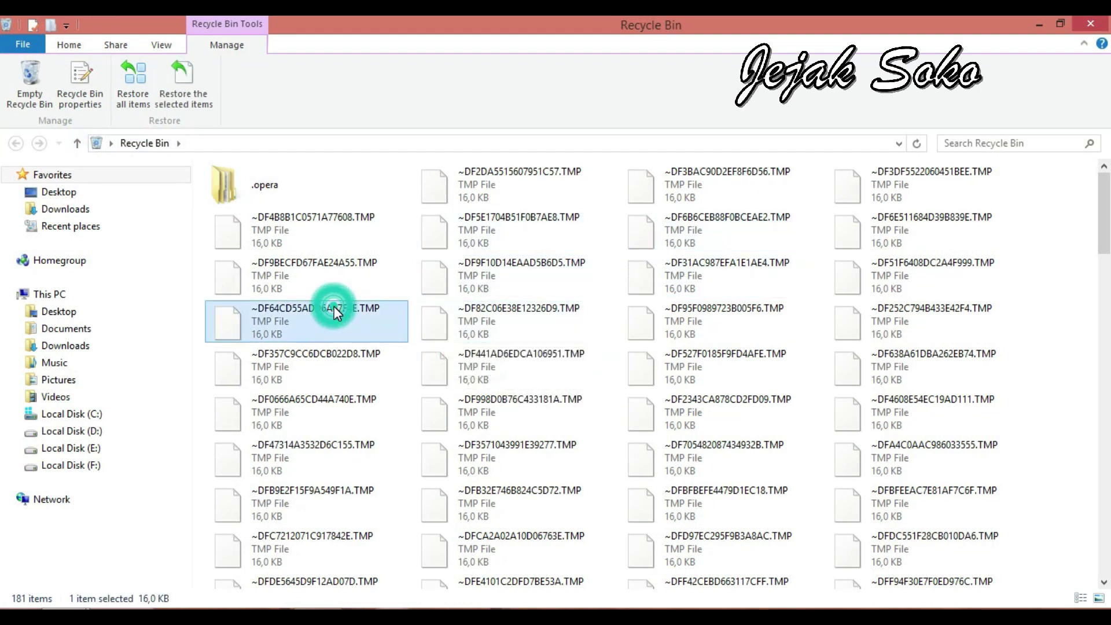
pyautogui.hotkey('ctrl', 'a')
pyautogui.rightClick(329, 303)
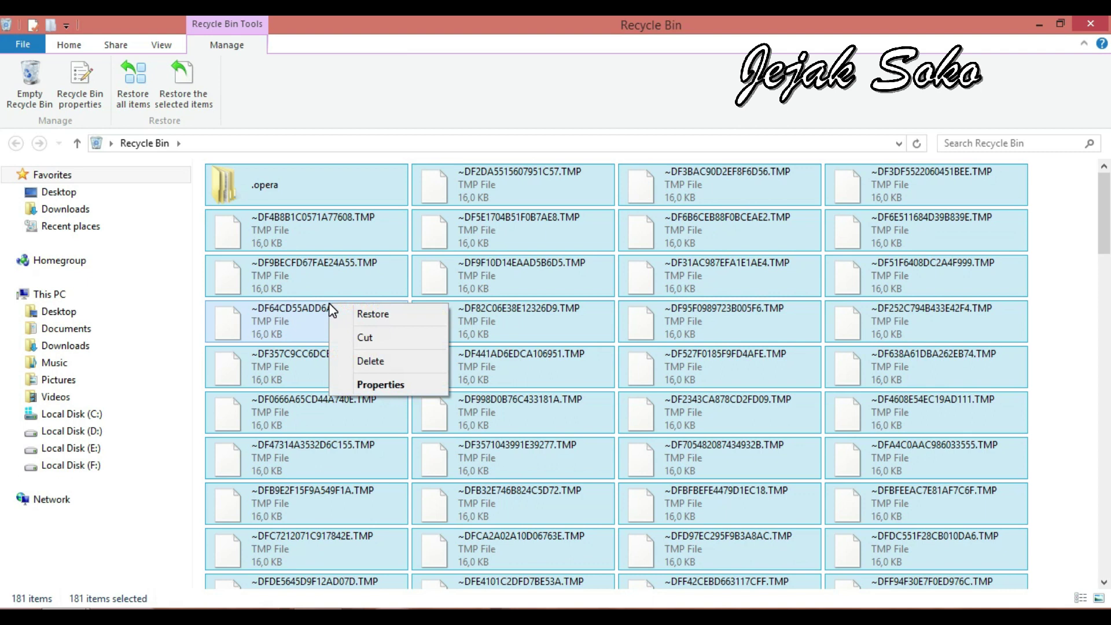
pyautogui.click(394, 318)
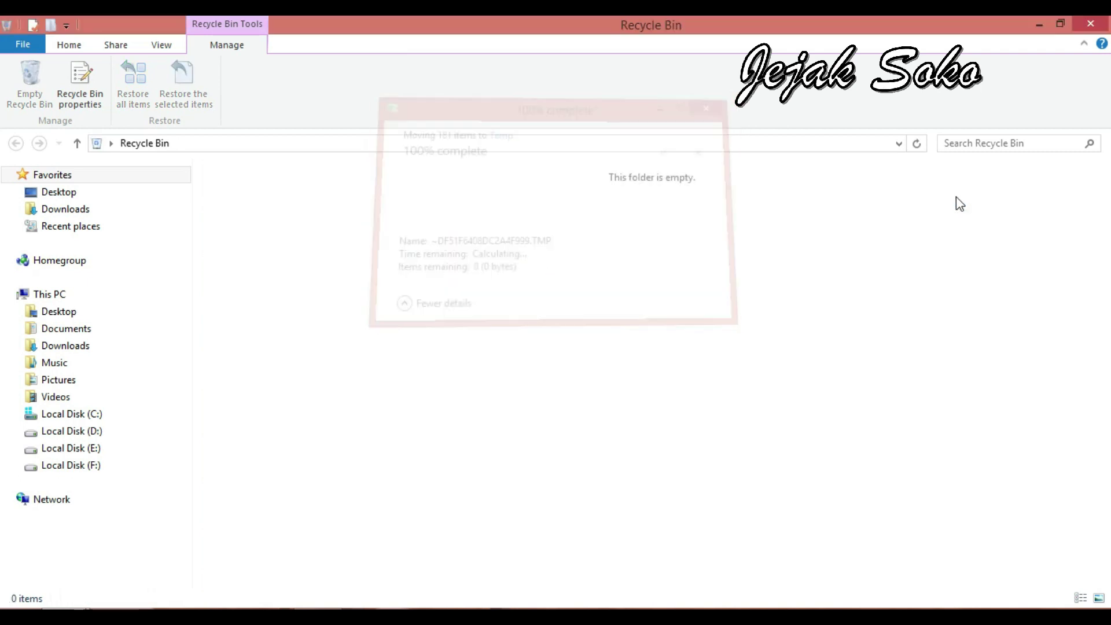
pyautogui.click(1095, 25)
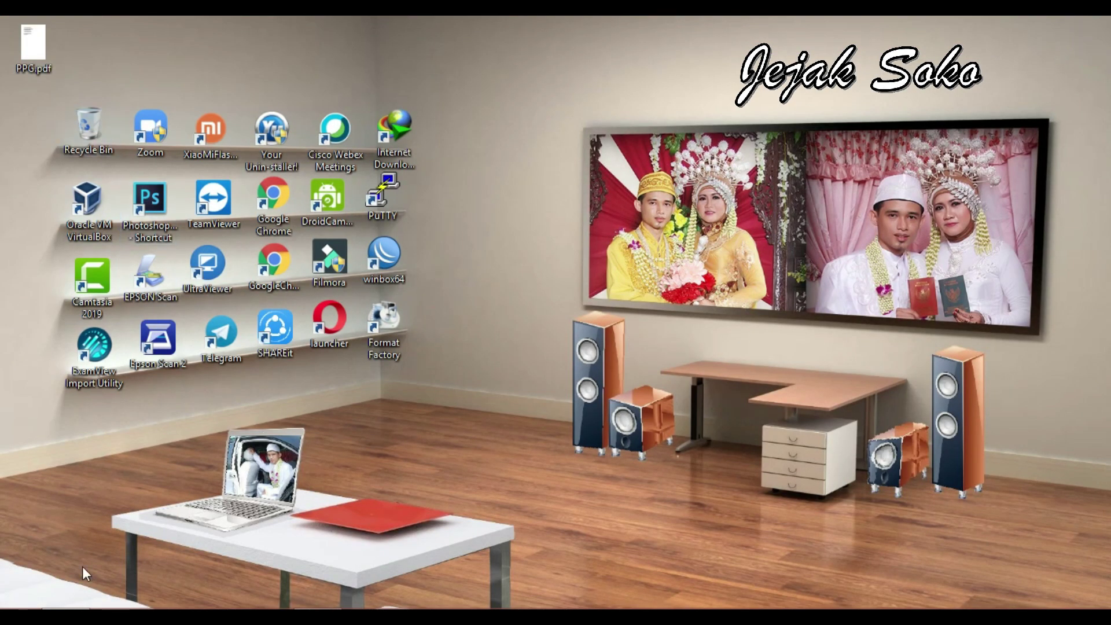
# Step: Reopen the Temp folder window and permanently delete all of its contents
pyautogui.moveTo(106, 614)
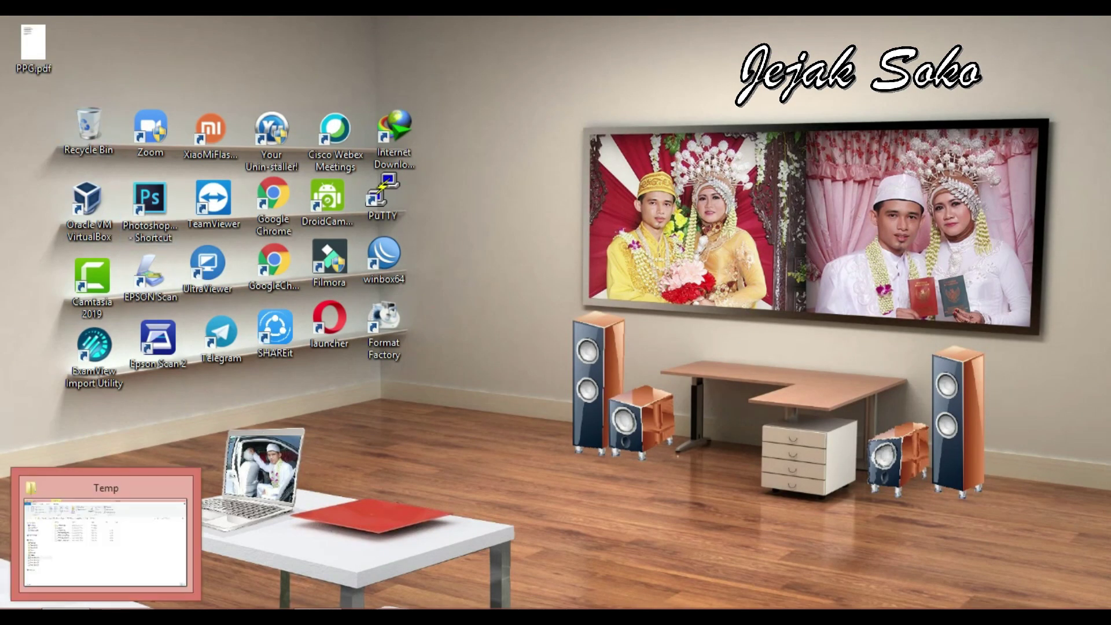
pyautogui.click(106, 539)
pyautogui.click(244, 414)
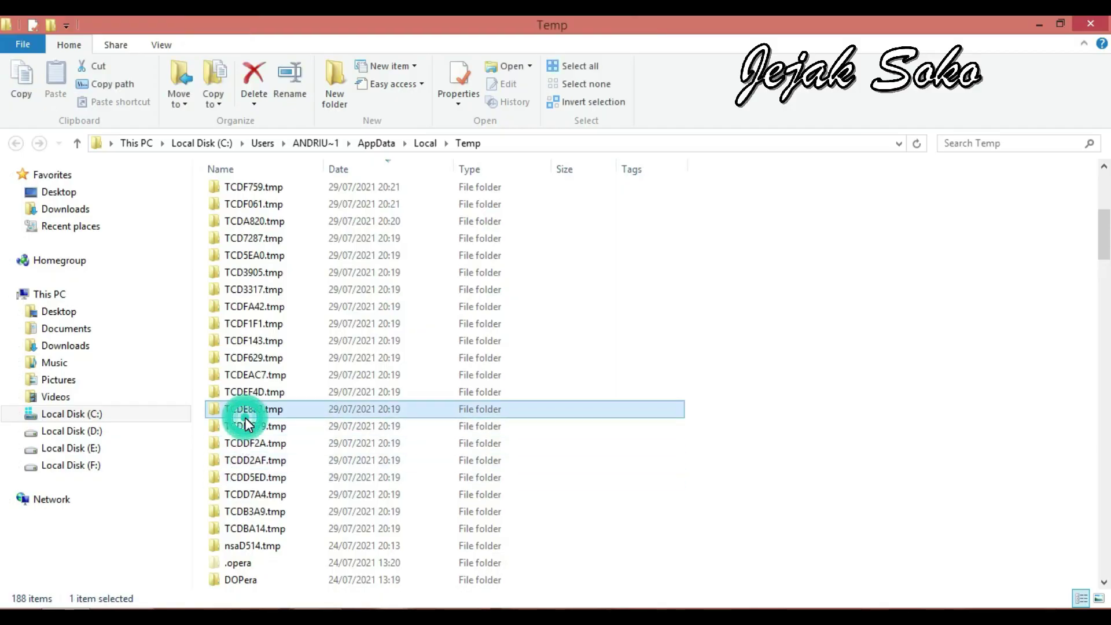
pyautogui.hotkey('ctrl', 'a')
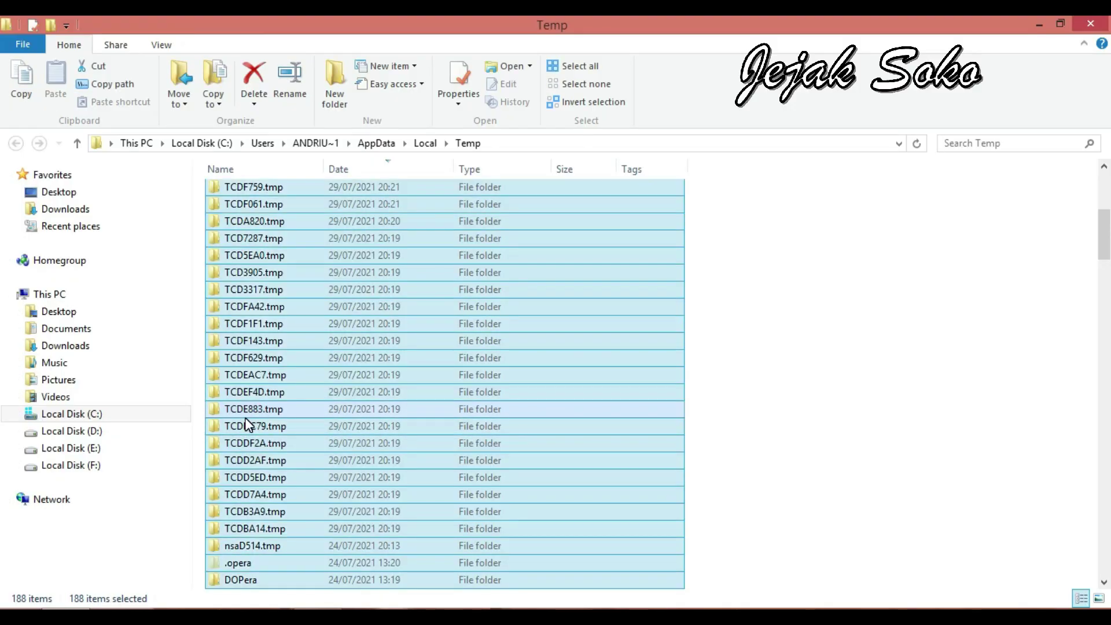
pyautogui.hotkey('shift', 'Delete')
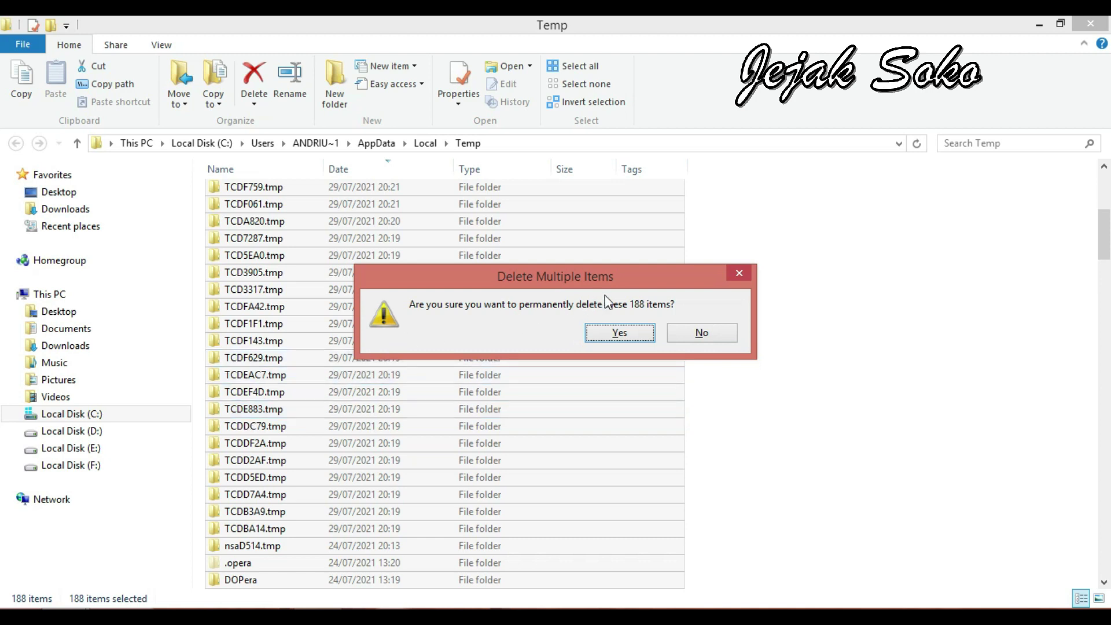
pyautogui.click(617, 334)
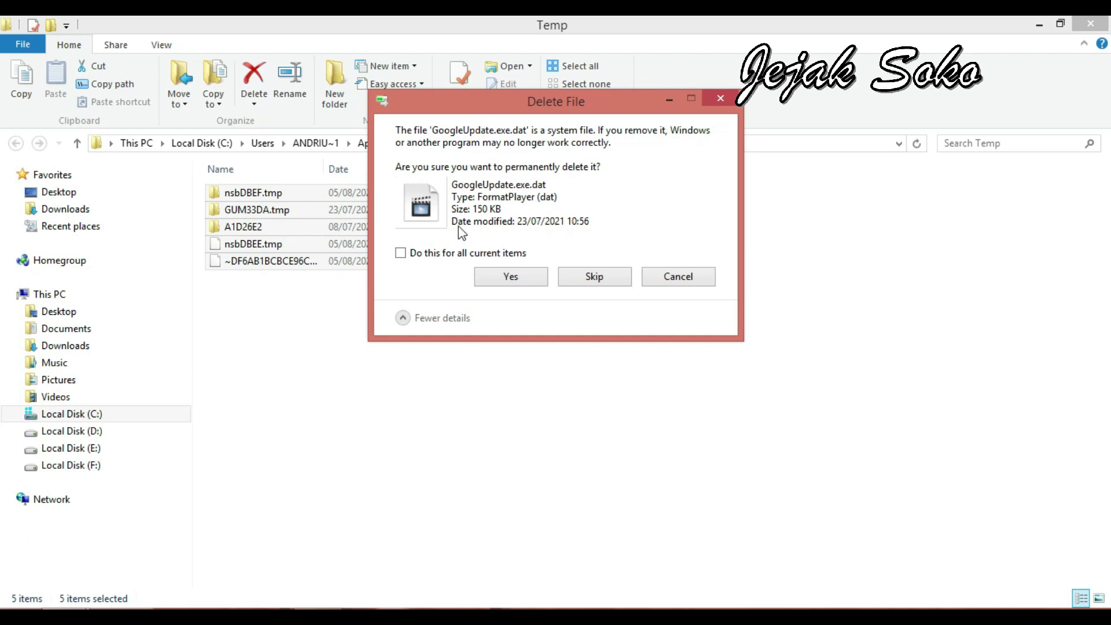
# Step: Approve deleting system files for all current items, and skip all files that are in use
pyautogui.click(466, 254)
pyautogui.click(509, 277)
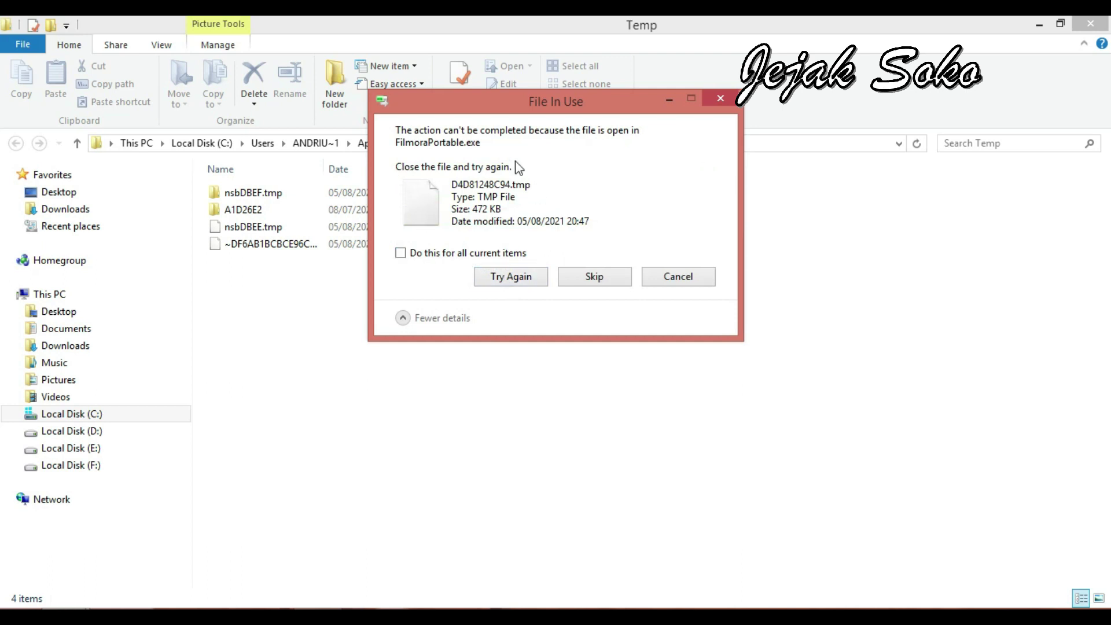
pyautogui.click(442, 255)
pyautogui.click(596, 277)
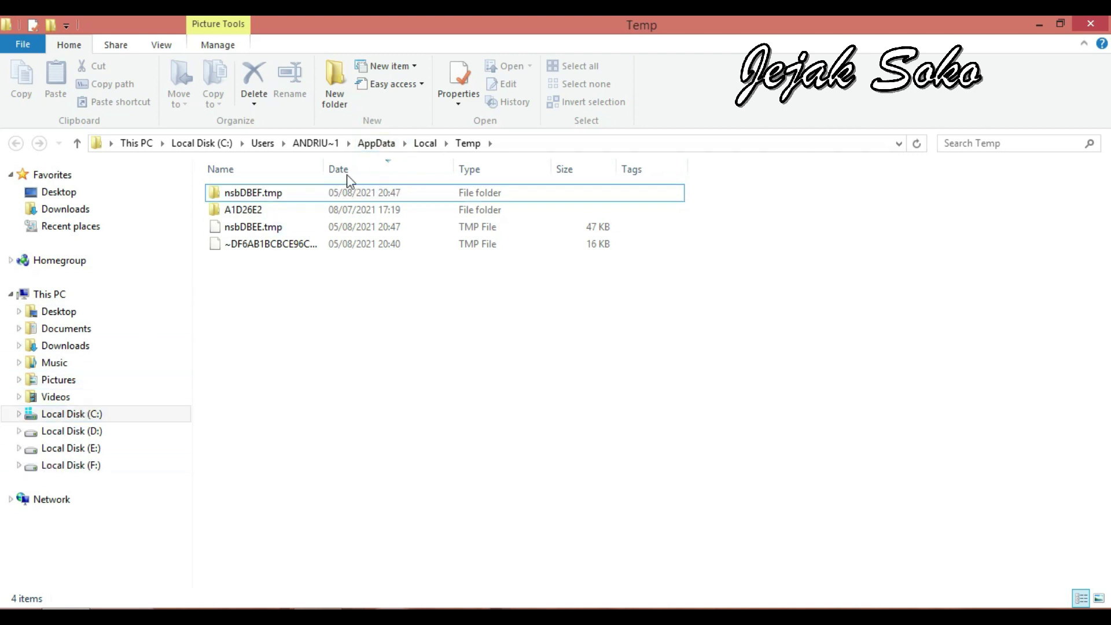
# Step: Open the Recent folder of Office under AppData\Roaming\Microsoft
pyautogui.click(375, 143)
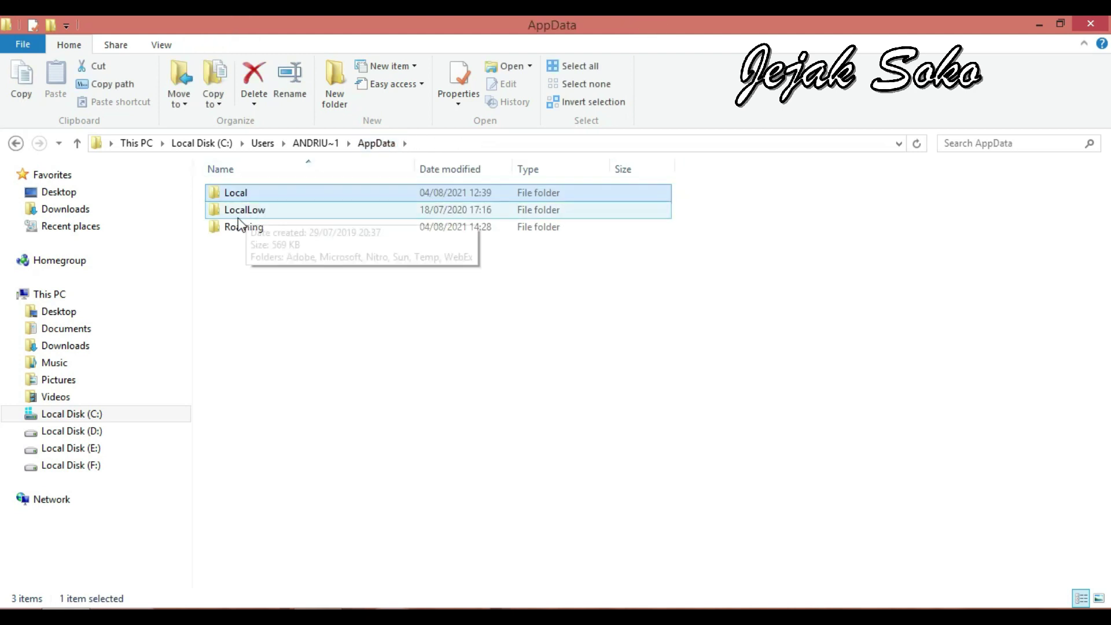
pyautogui.doubleClick(237, 229)
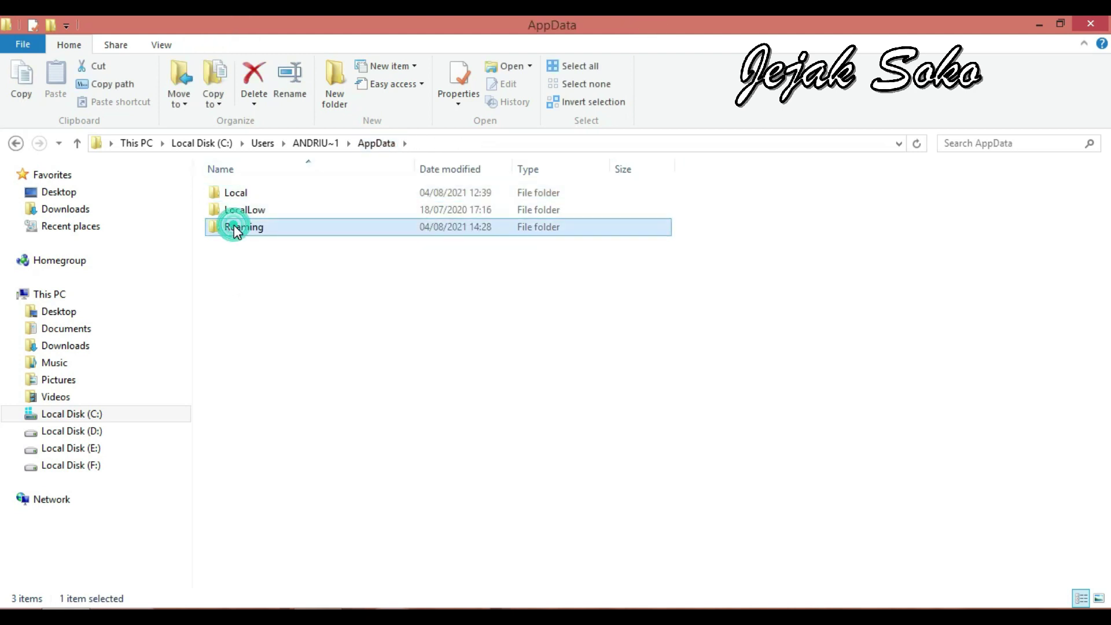
pyautogui.scroll(-3, 237, 336)
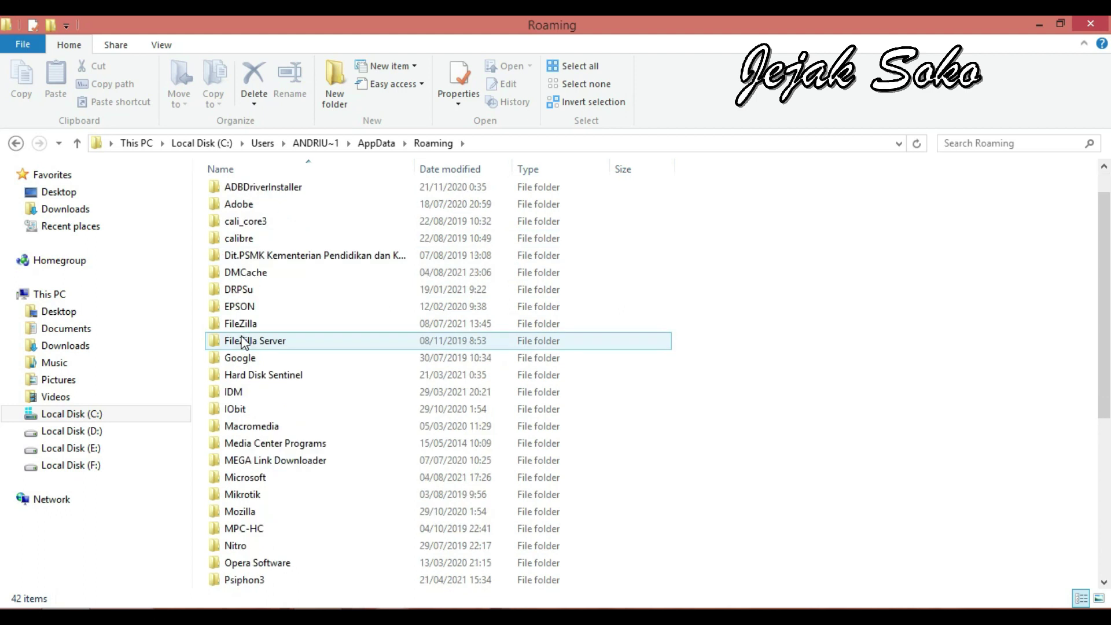
pyautogui.doubleClick(255, 379)
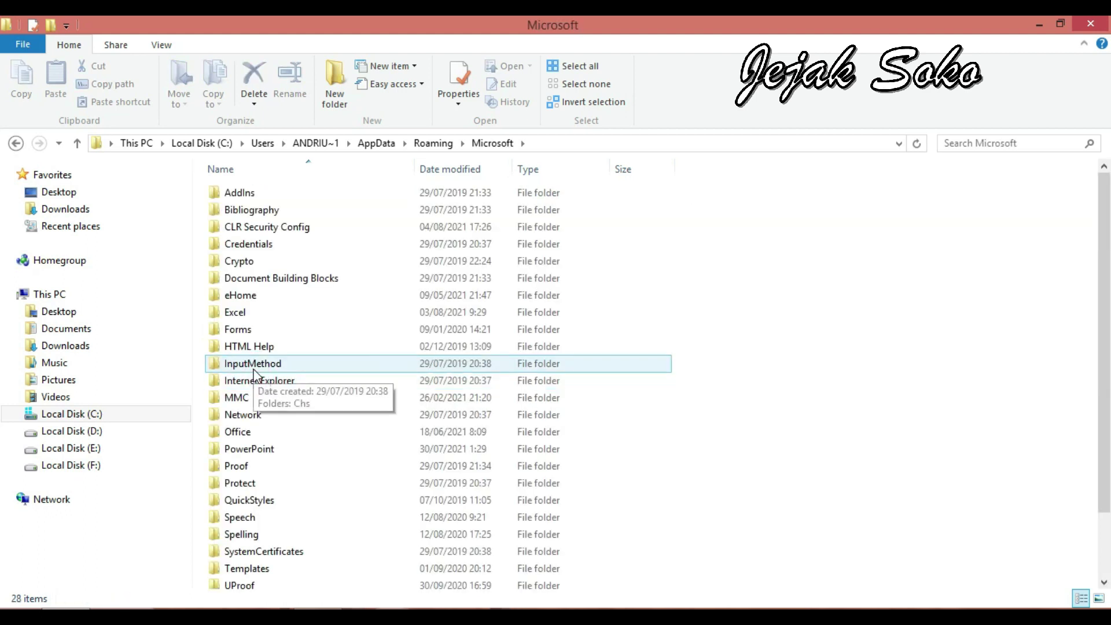
pyautogui.doubleClick(243, 438)
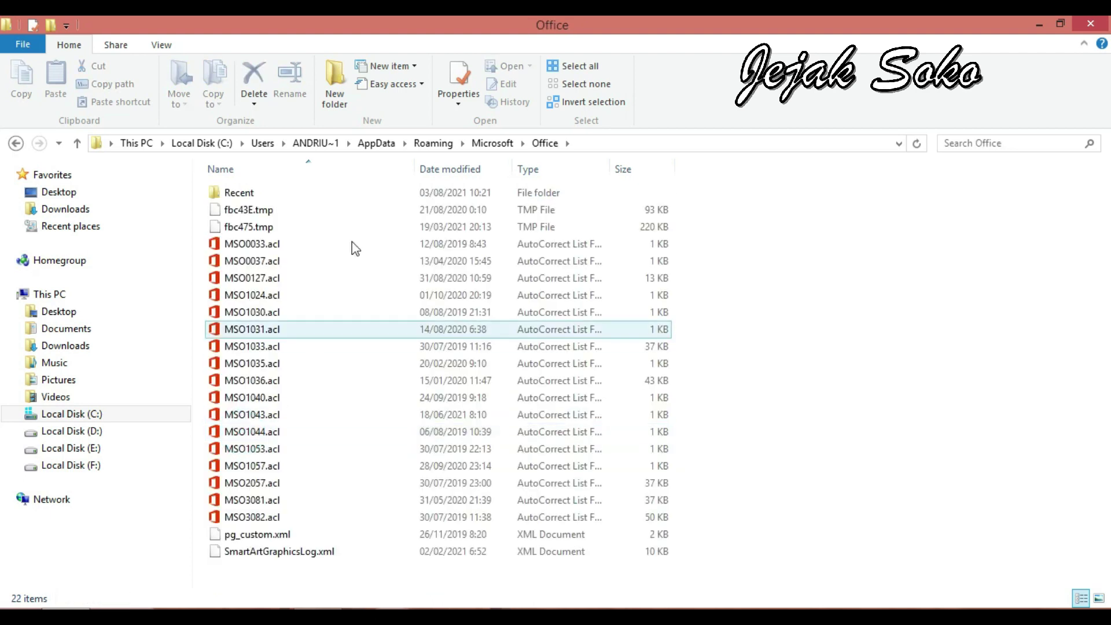
pyautogui.doubleClick(247, 193)
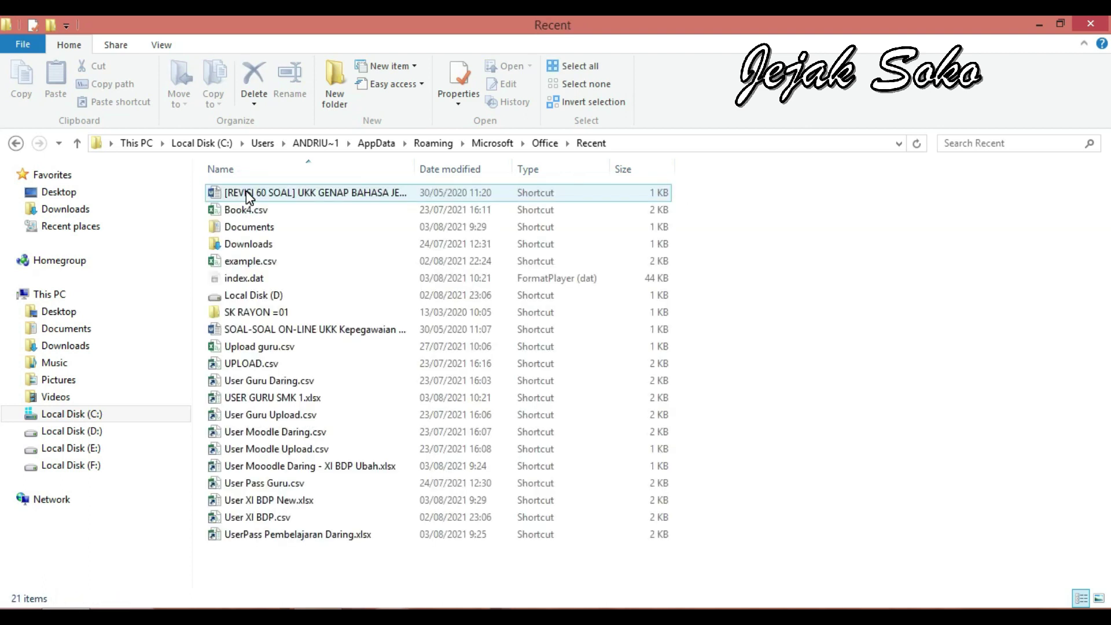
# Step: Permanently delete all items in the Office Recent folder
pyautogui.moveTo(253, 568); pyautogui.dragTo(345, 190)
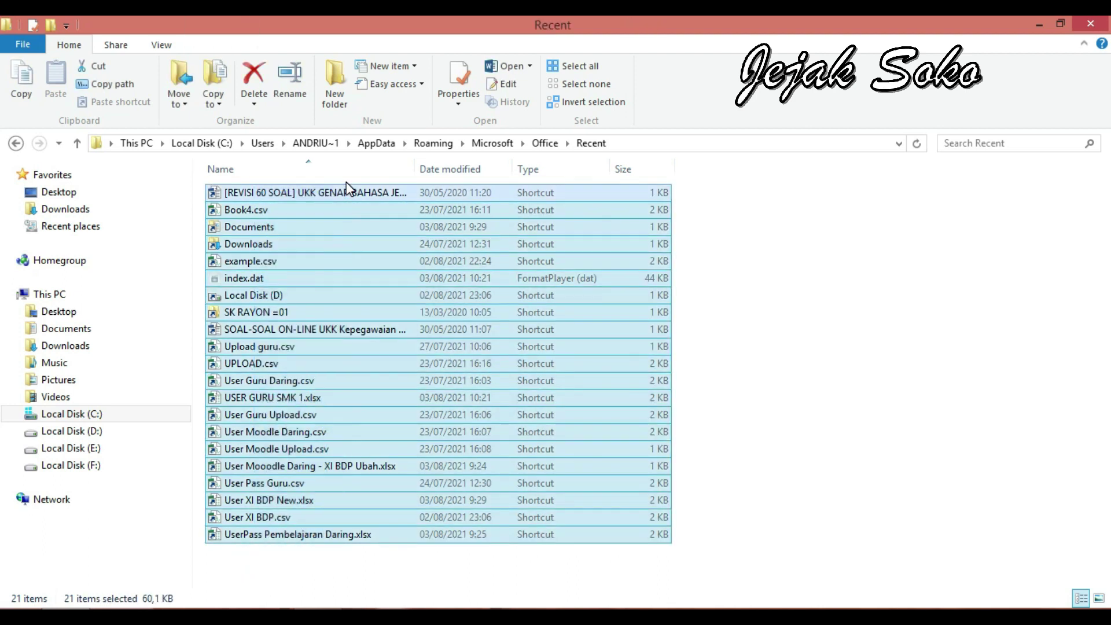
pyautogui.click(371, 273)
pyautogui.hotkey('ctrl', 'a')
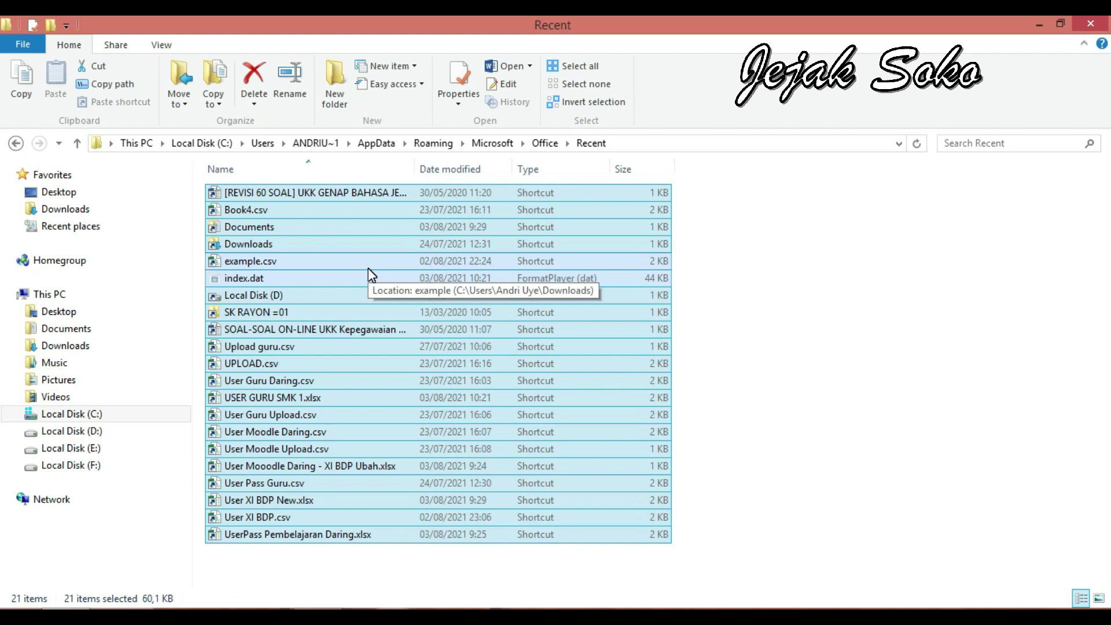
pyautogui.hotkey('shift', 'Delete')
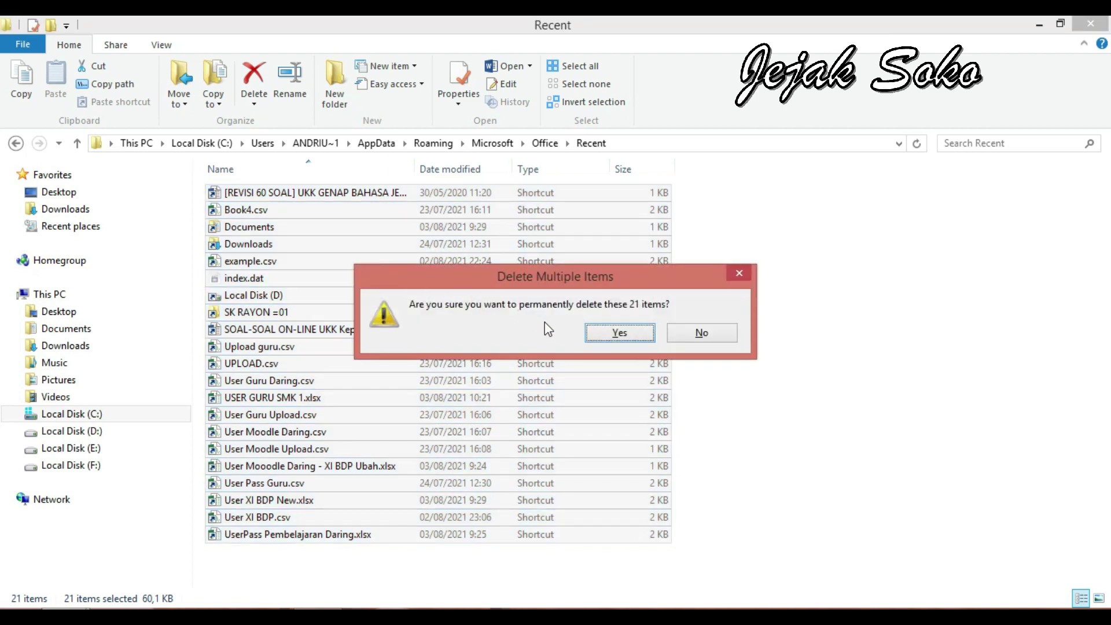
pyautogui.click(632, 334)
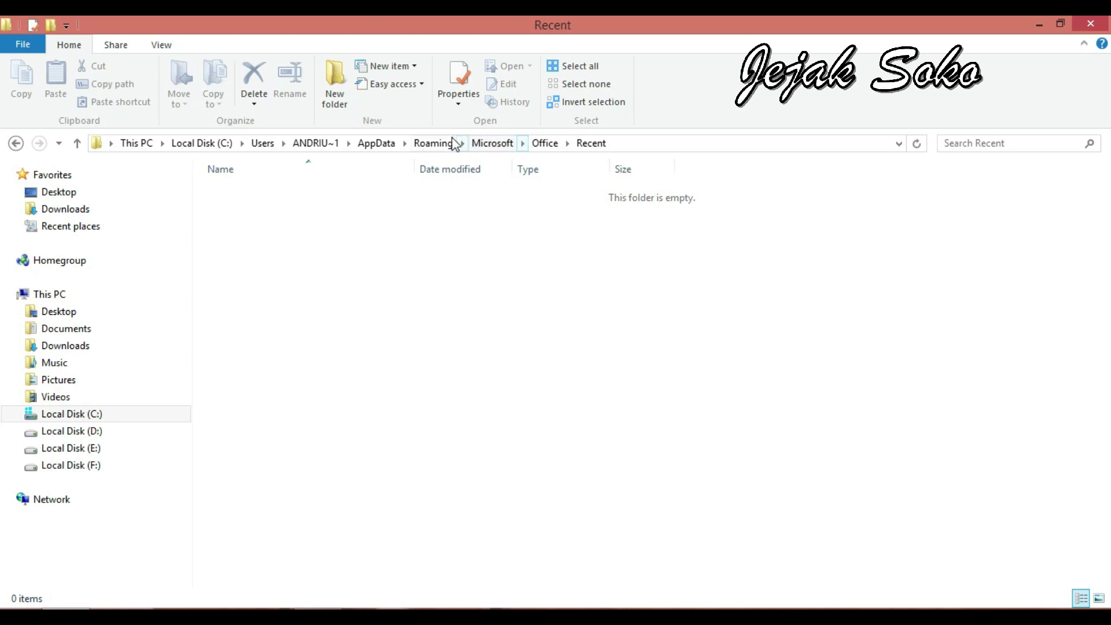
# Step: Go back to the Microsoft folder and open Recent Items inside its Windows folder
pyautogui.click(497, 147)
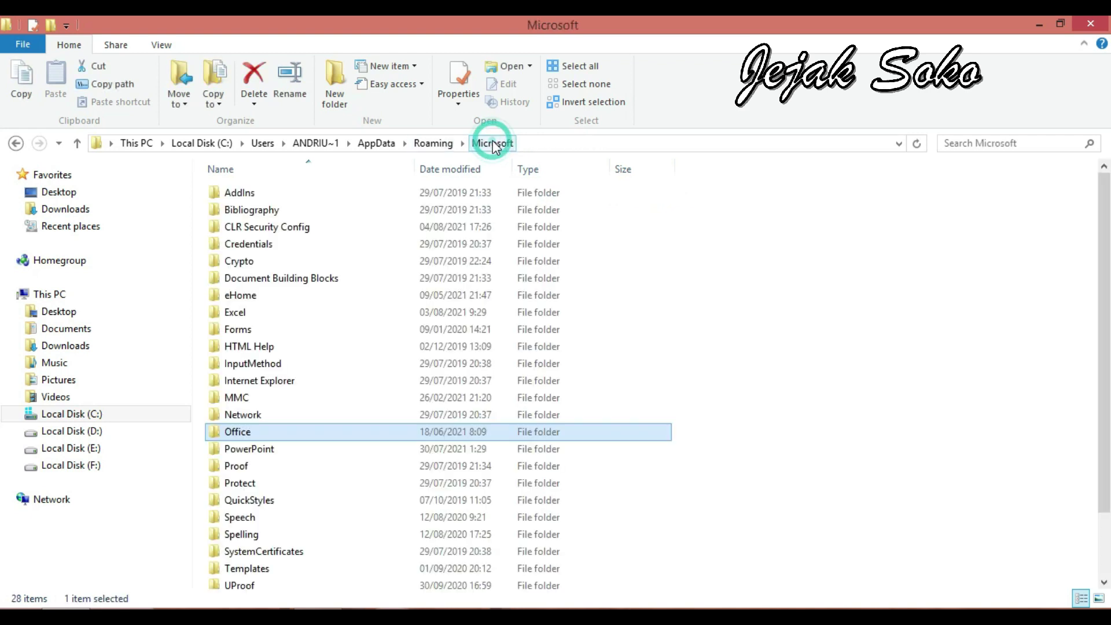
pyautogui.scroll(-2, 301, 318)
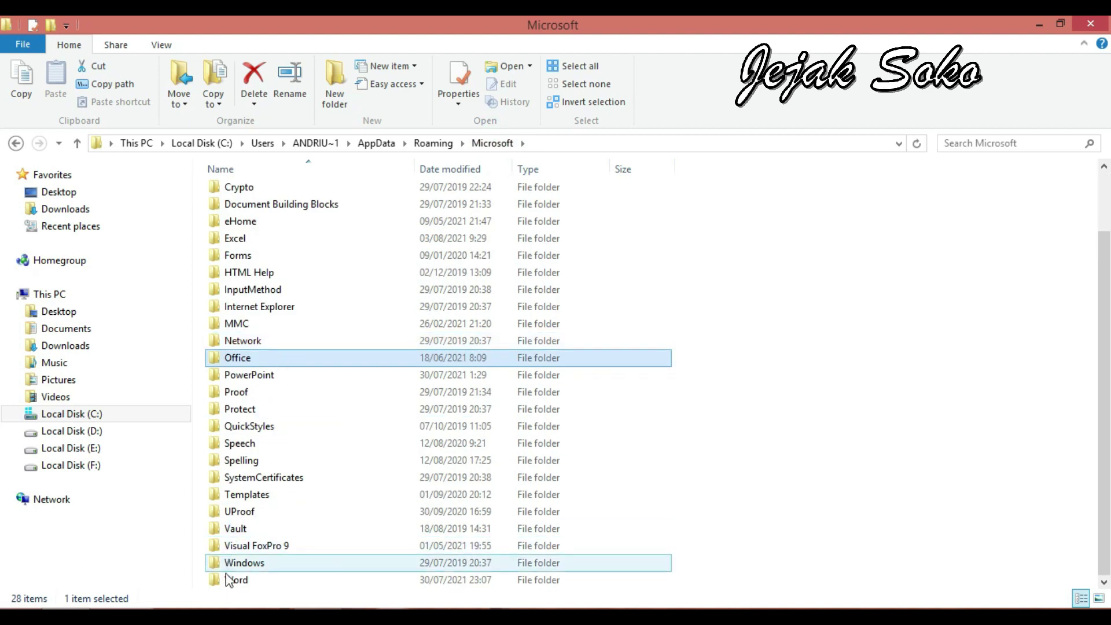
pyautogui.click(249, 568)
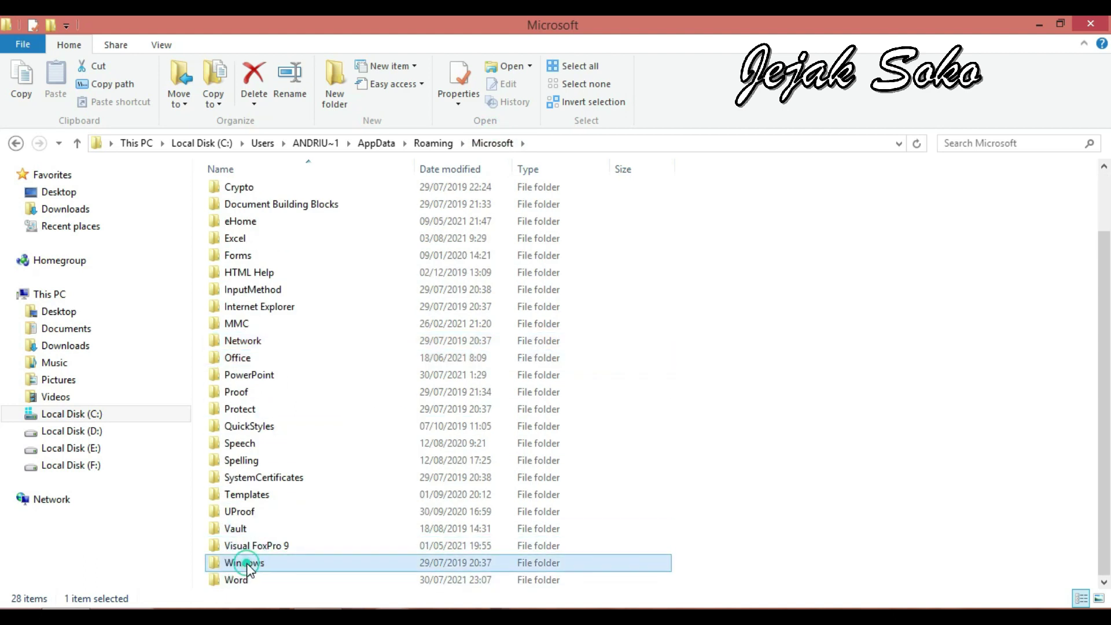
pyautogui.doubleClick(249, 567)
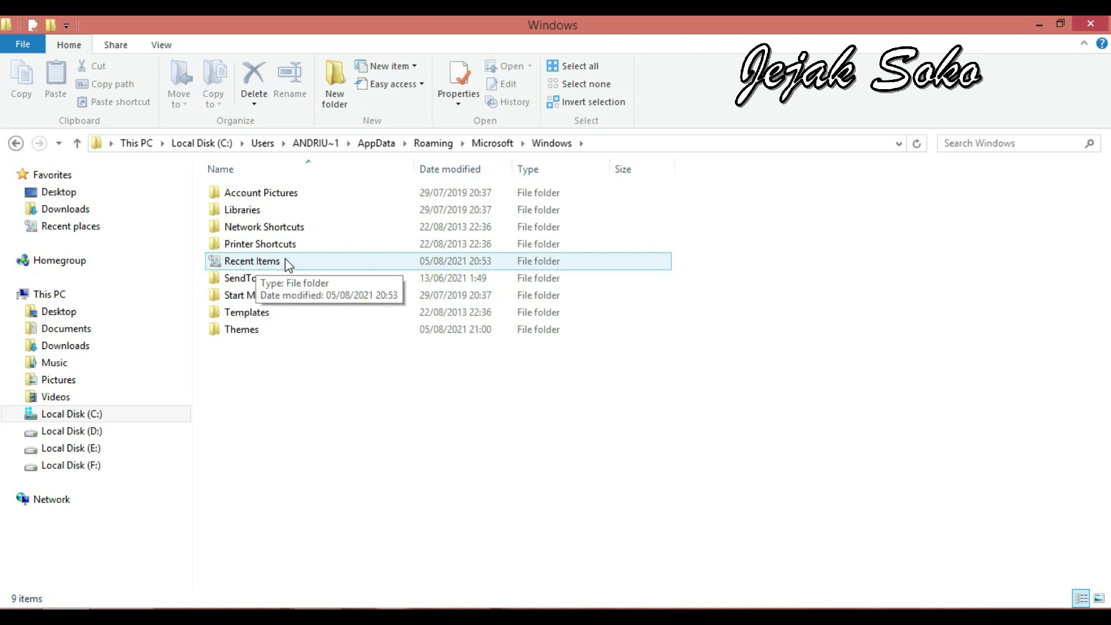
pyautogui.doubleClick(255, 264)
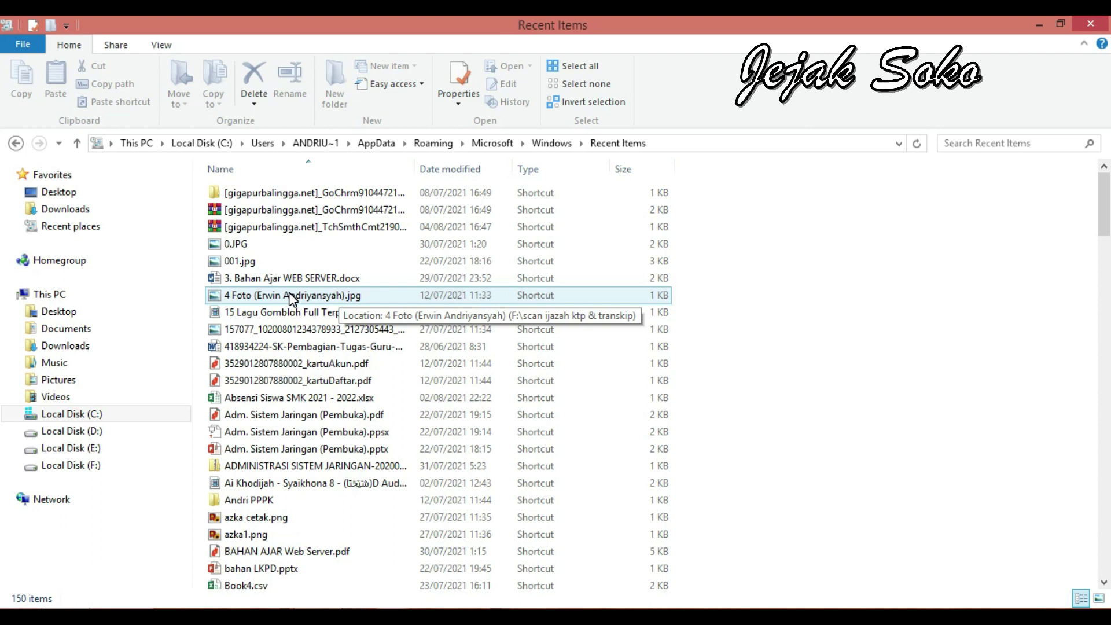
# Step: Delete all shortcuts in the Recent Items folder
pyautogui.click(295, 403)
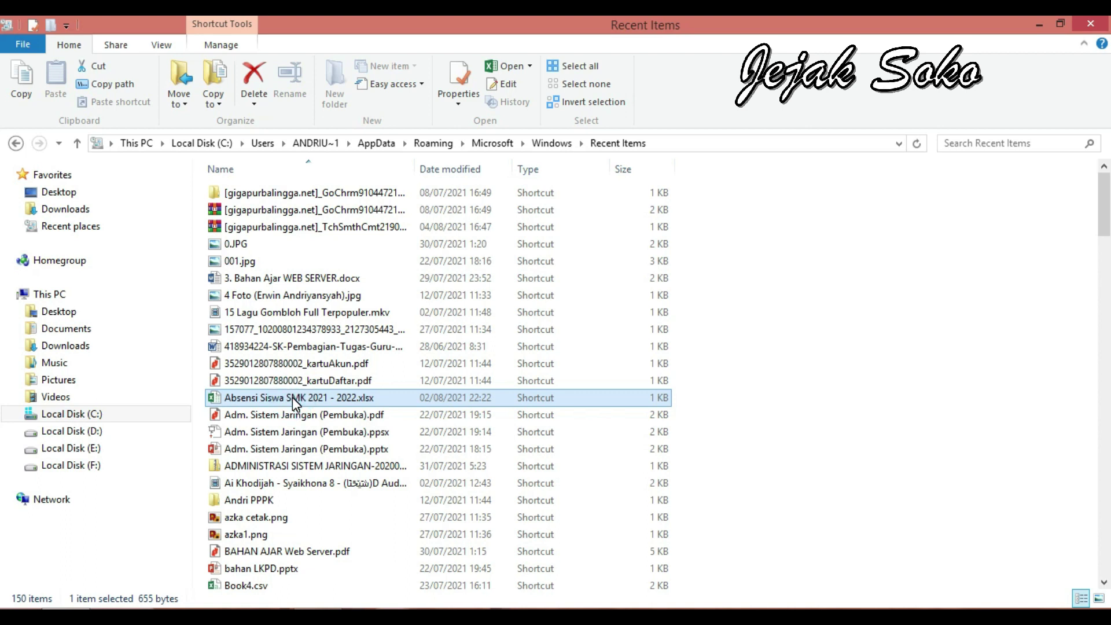
pyautogui.hotkey('ctrl', 'a')
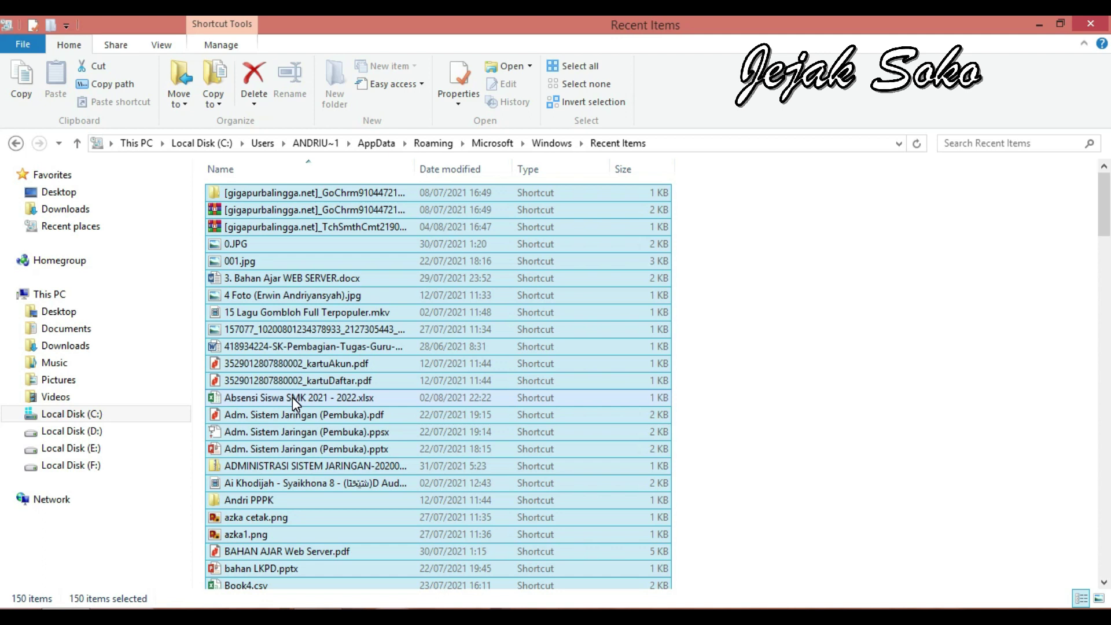
pyautogui.press('Delete')
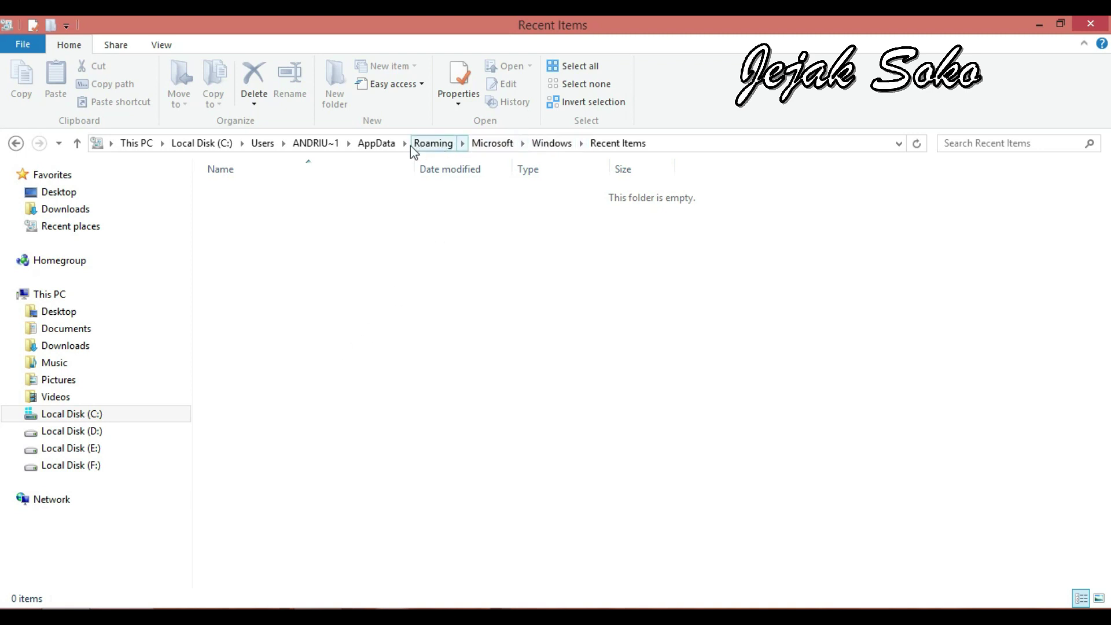
# Step: Check the Temp folder under AppData\LocalLow down to its Microsoft\OPC subfolder, and return to LocalLow
pyautogui.click(383, 146)
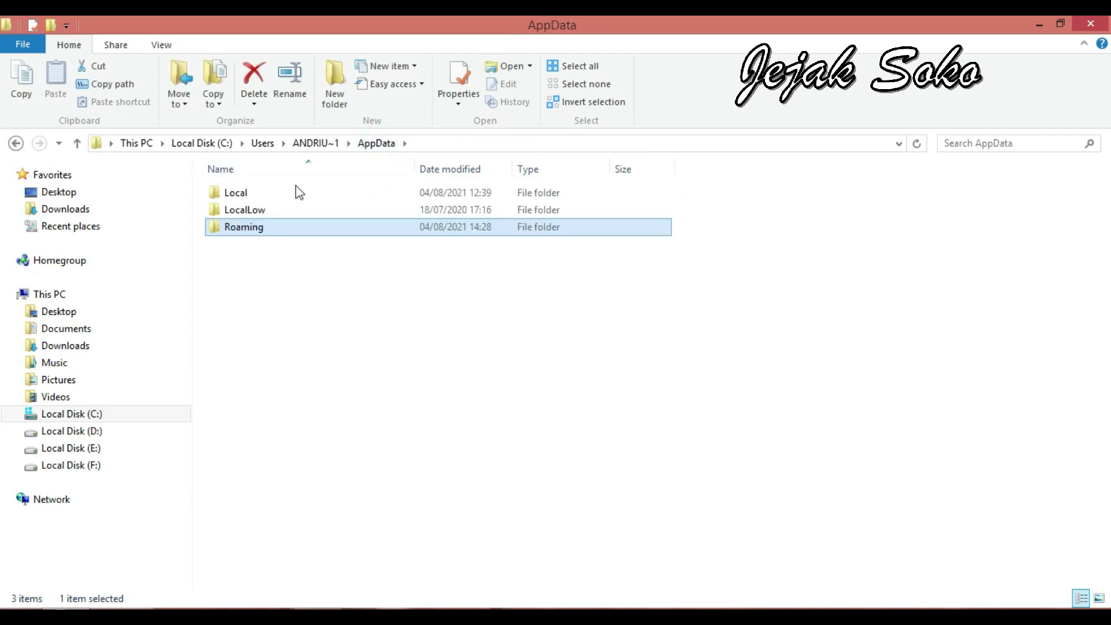
pyautogui.doubleClick(251, 212)
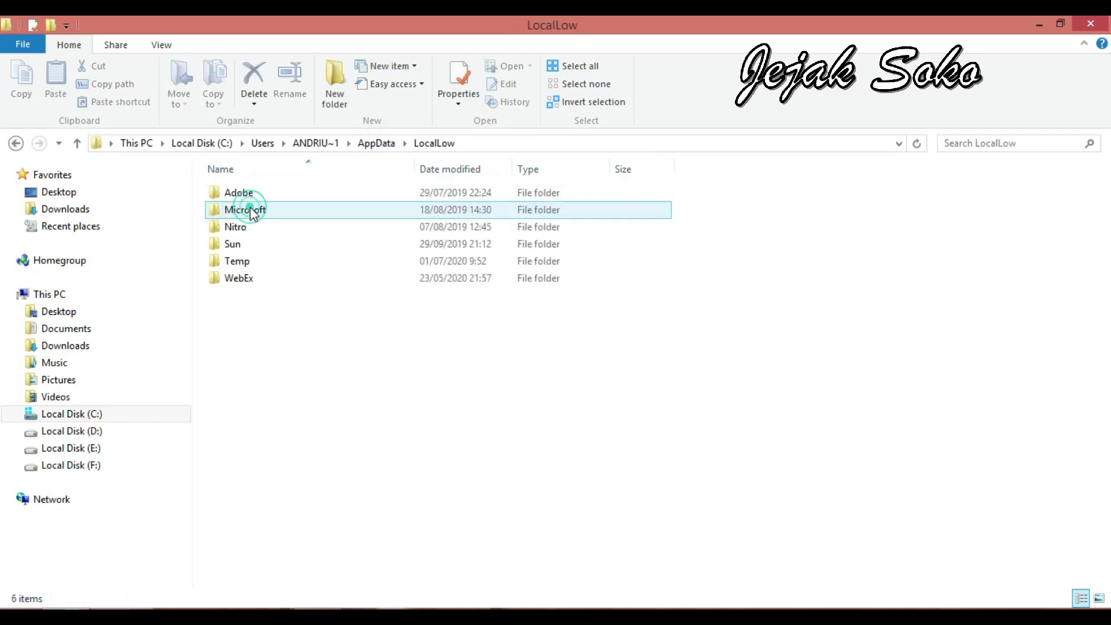
pyautogui.doubleClick(244, 264)
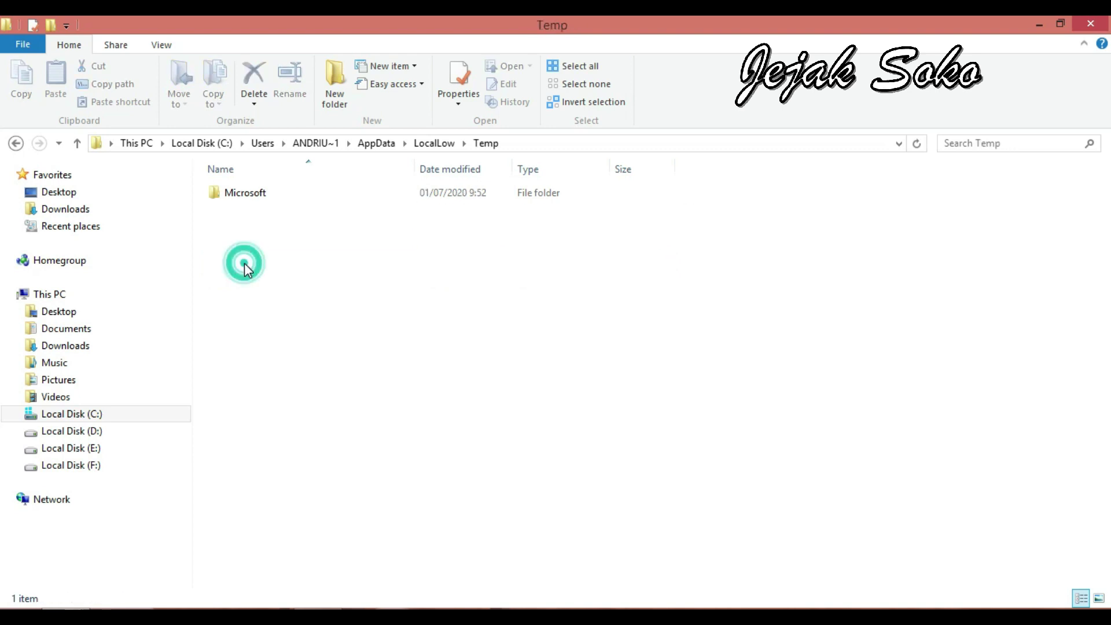
pyautogui.doubleClick(252, 192)
pyautogui.doubleClick(252, 192)
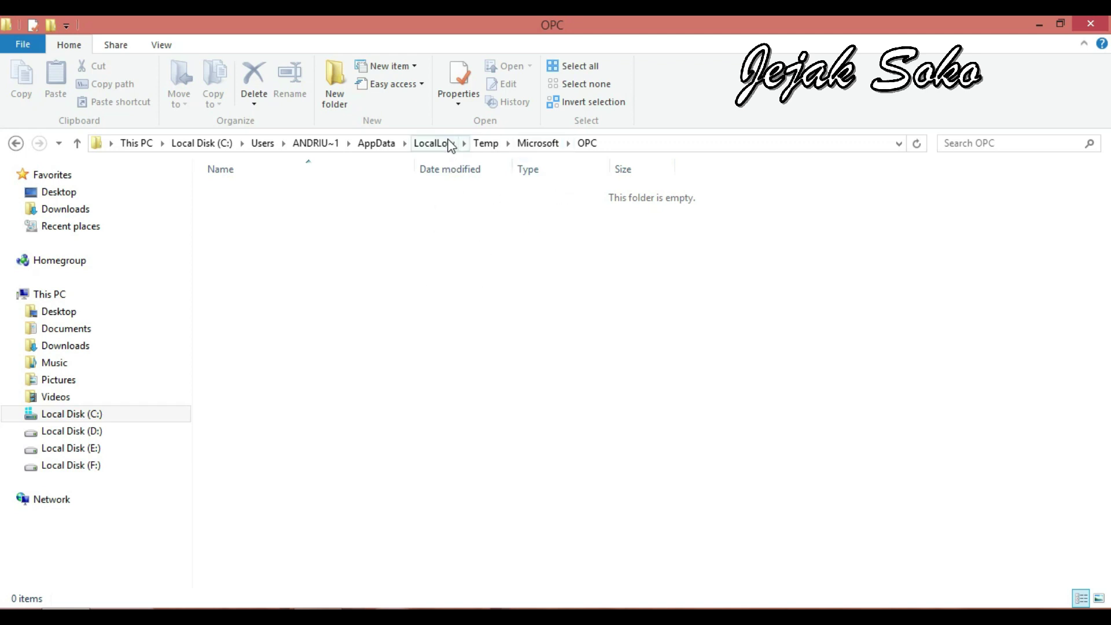
pyautogui.click(482, 143)
pyautogui.click(434, 143)
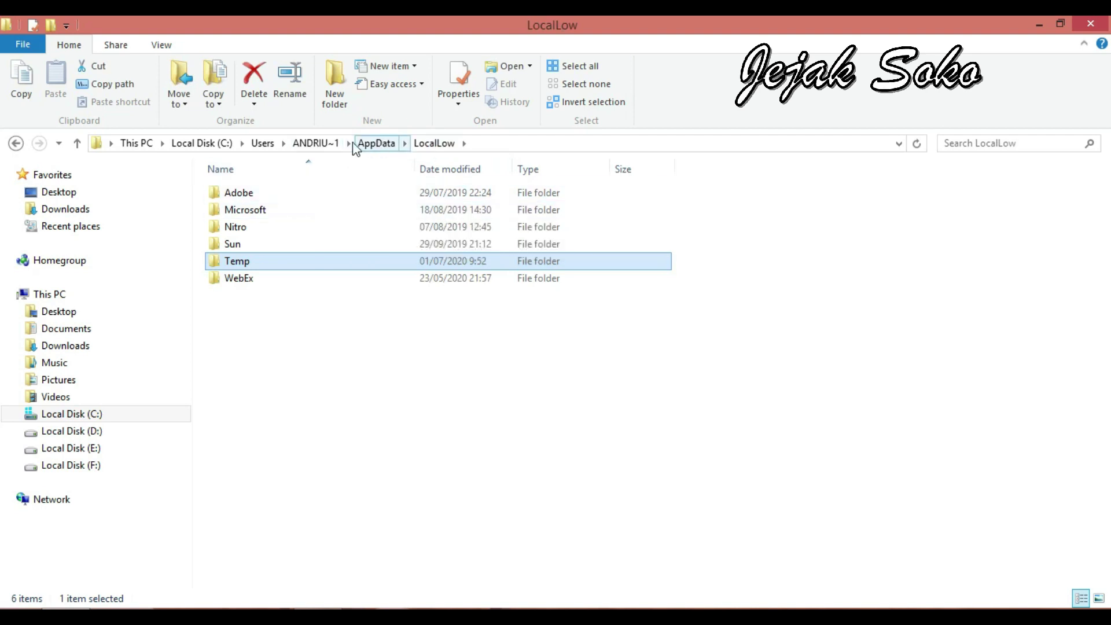
# Step: Open the Temp folder inside C:\Windows, granting permanent access to it
pyautogui.click(72, 416)
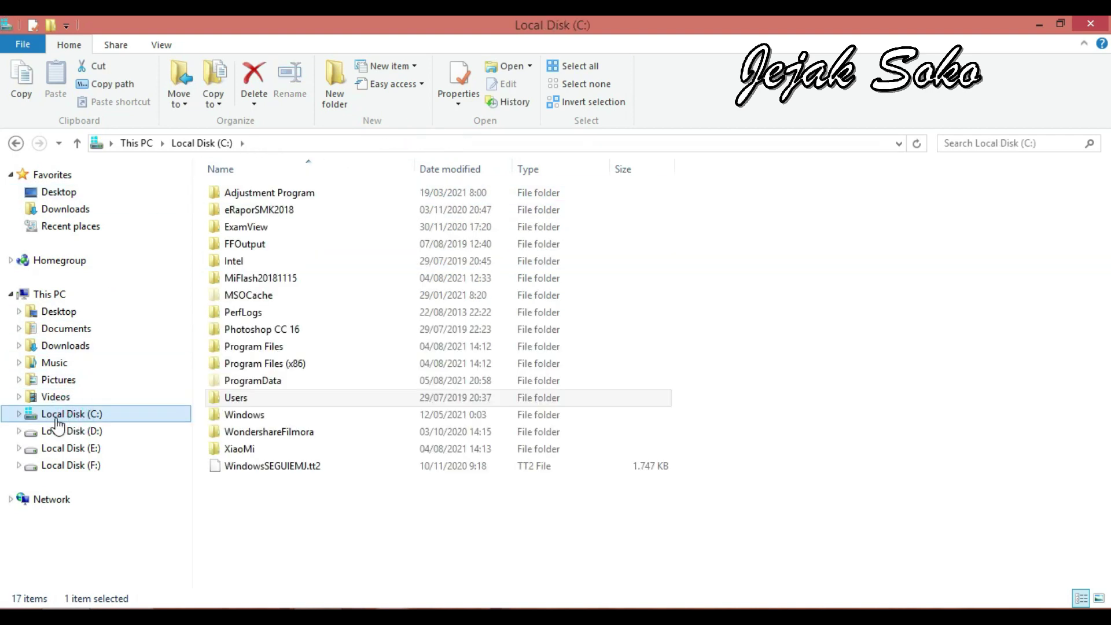
pyautogui.click(18, 415)
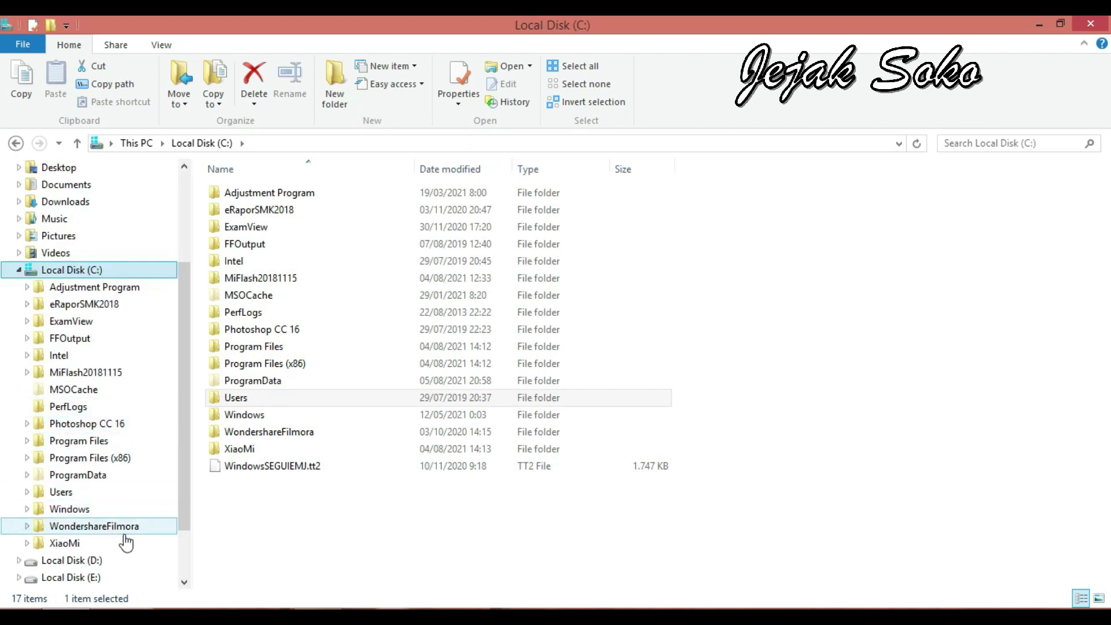
pyautogui.click(70, 509)
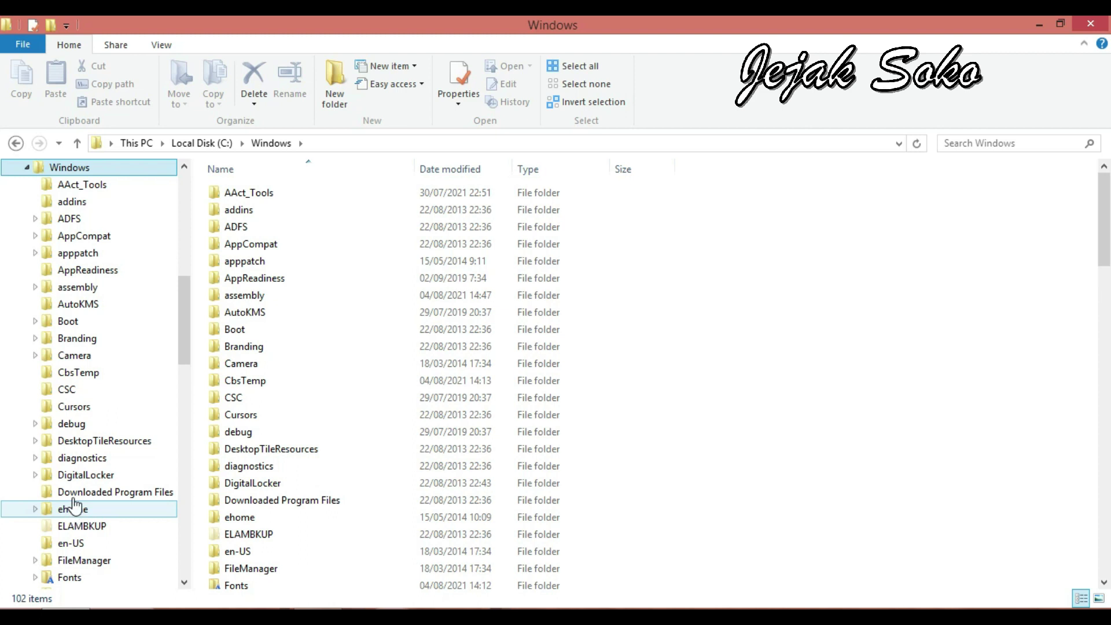
pyautogui.scroll(-6, 107, 425)
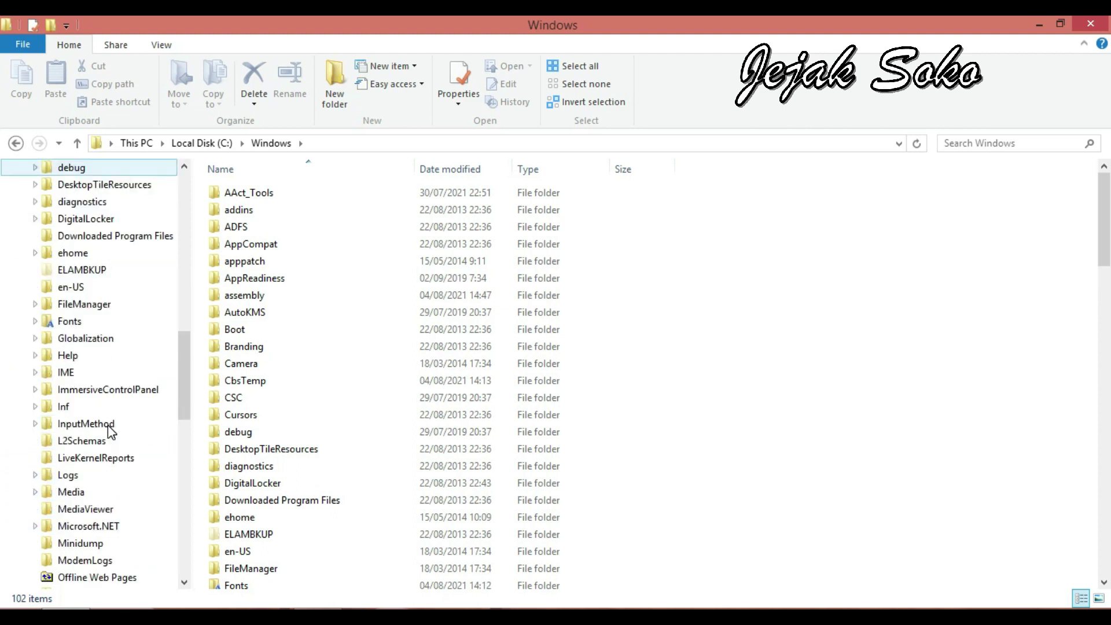
pyautogui.scroll(-10, 108, 426)
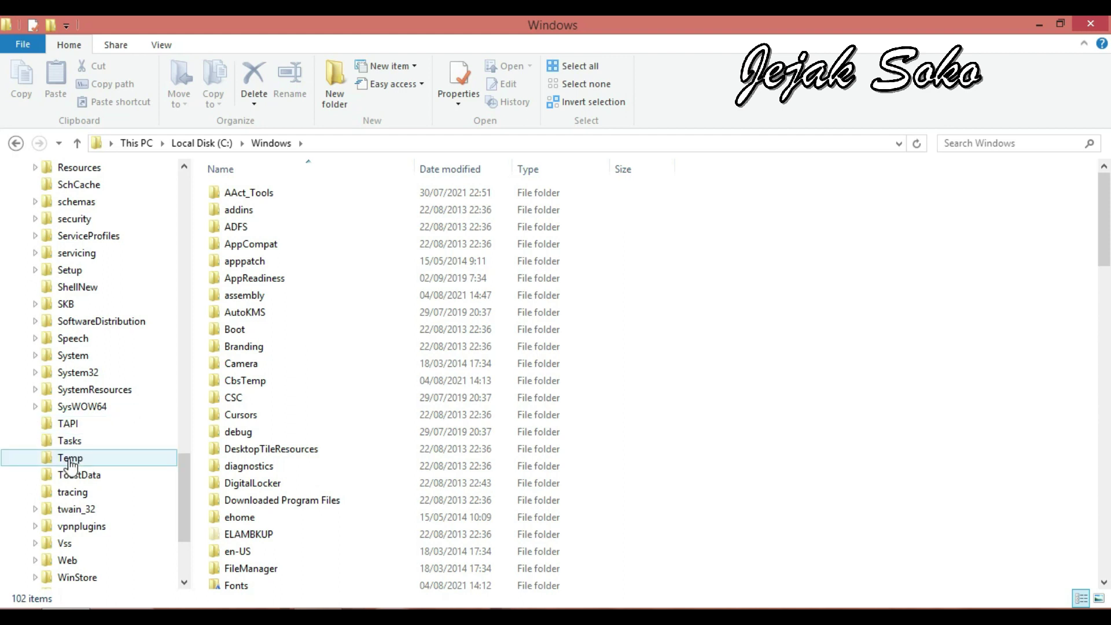
pyautogui.click(69, 458)
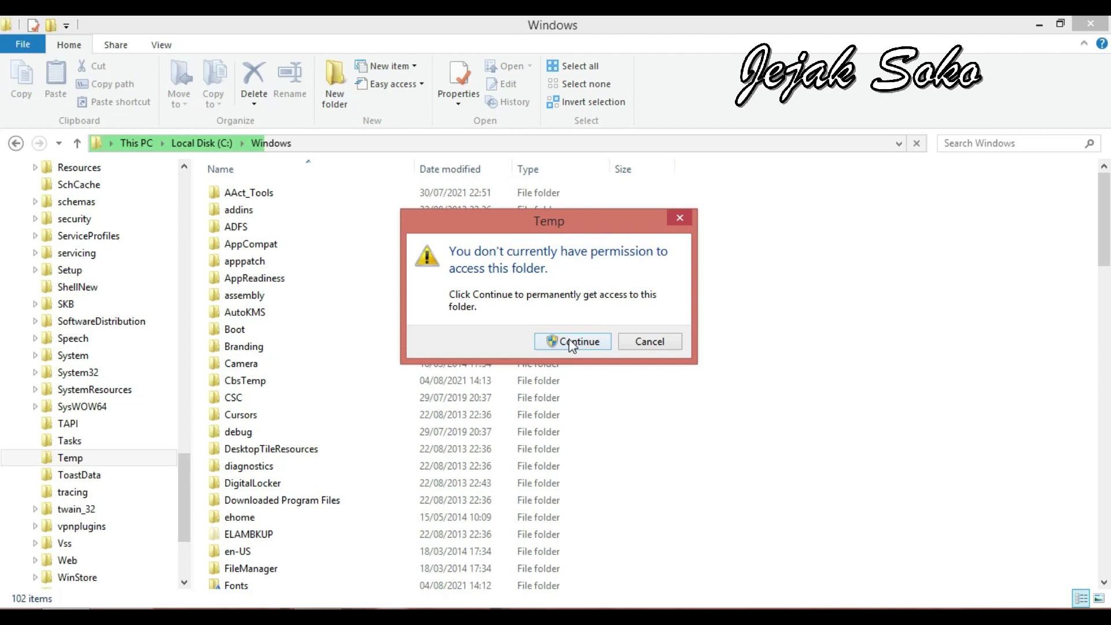
pyautogui.click(570, 340)
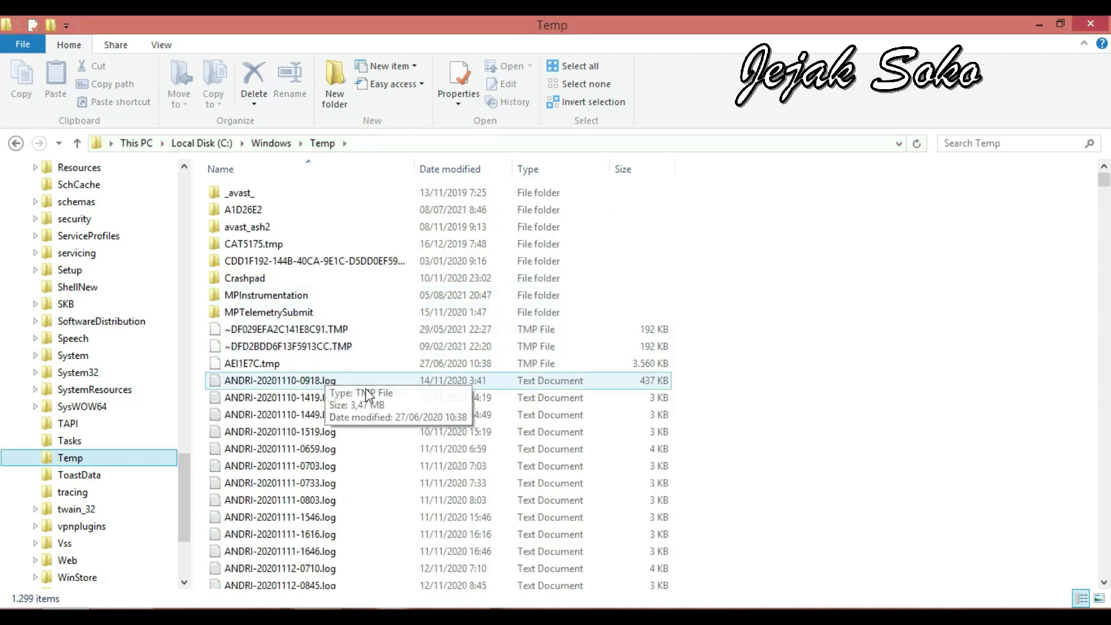
# Step: Permanently delete all items in the Windows Temp folder, skipping every file that is in use
pyautogui.click(306, 453)
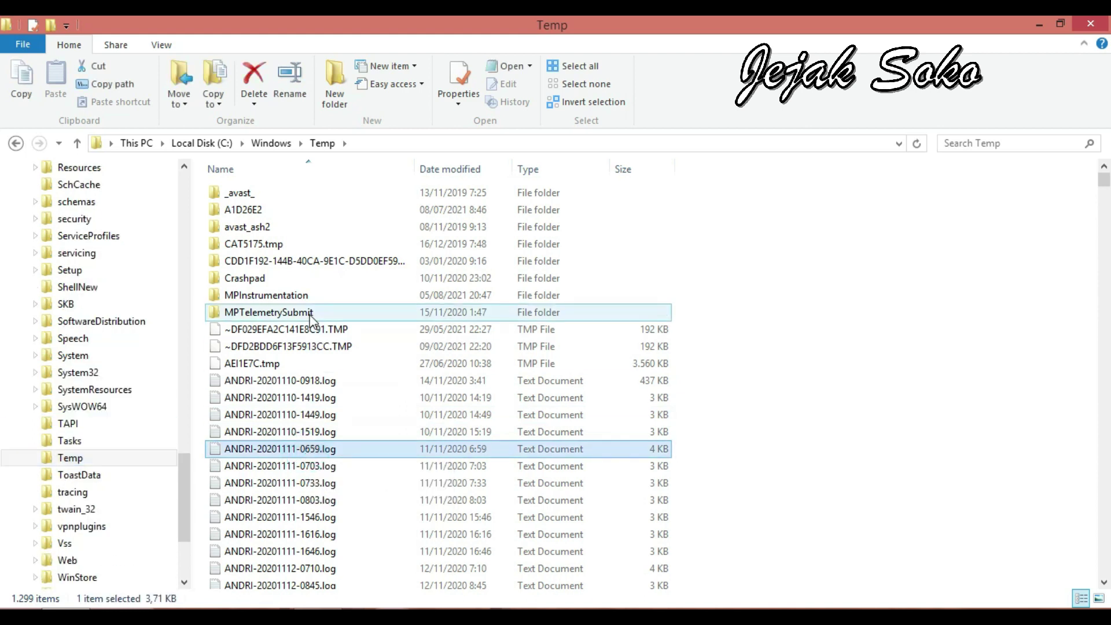
pyautogui.scroll(-12, 305, 453)
pyautogui.scroll(12, 291, 454)
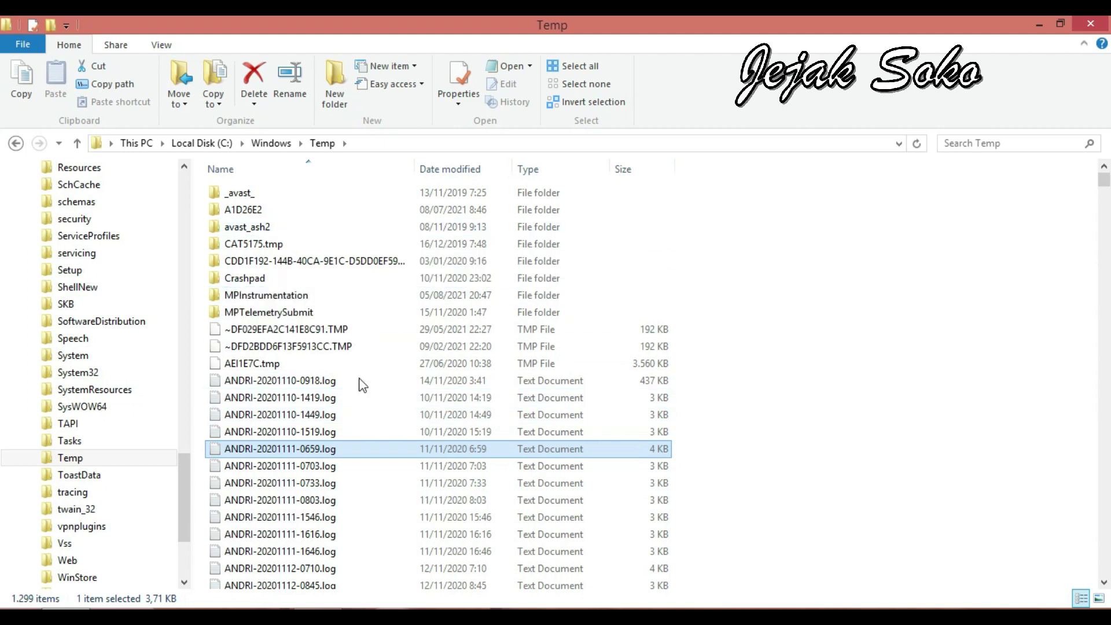
pyautogui.click(296, 398)
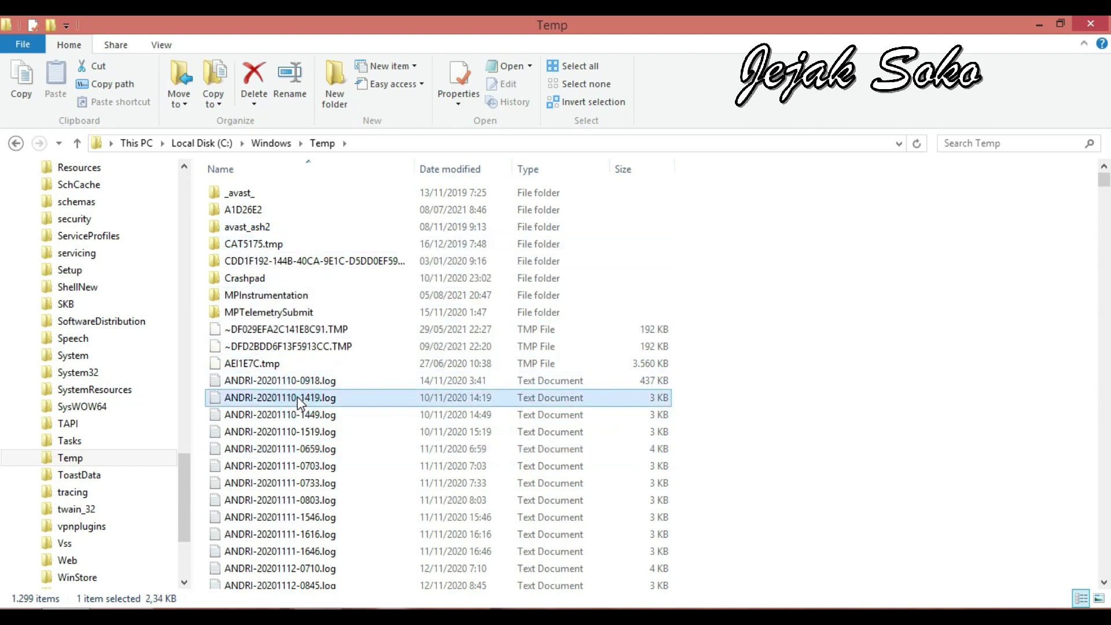
pyautogui.hotkey('ctrl', 'a')
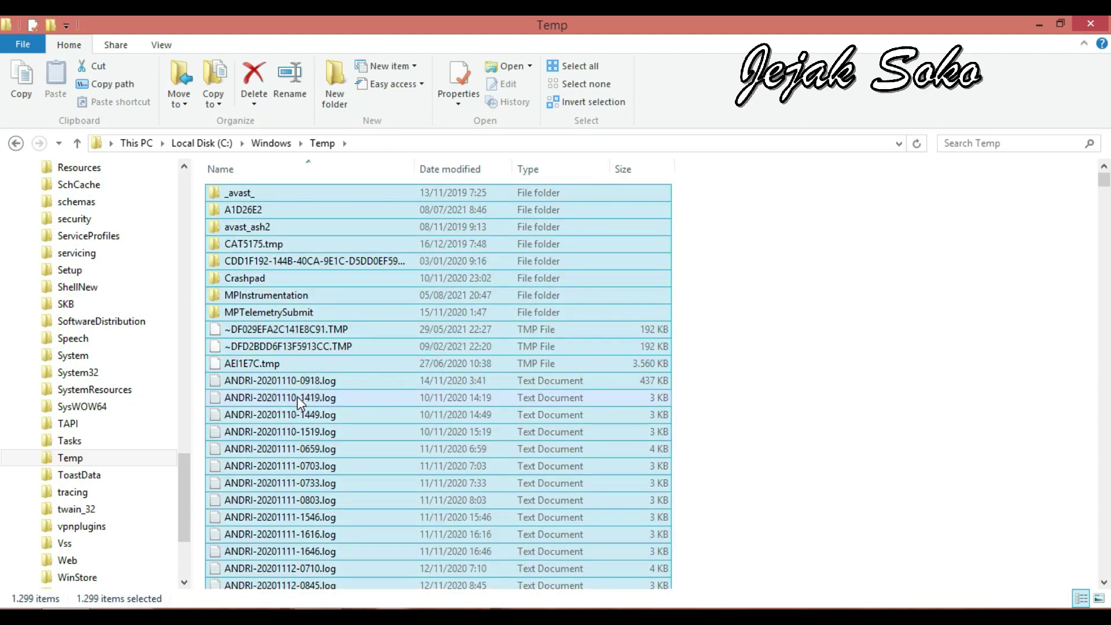
pyautogui.hotkey('shift', 'Delete')
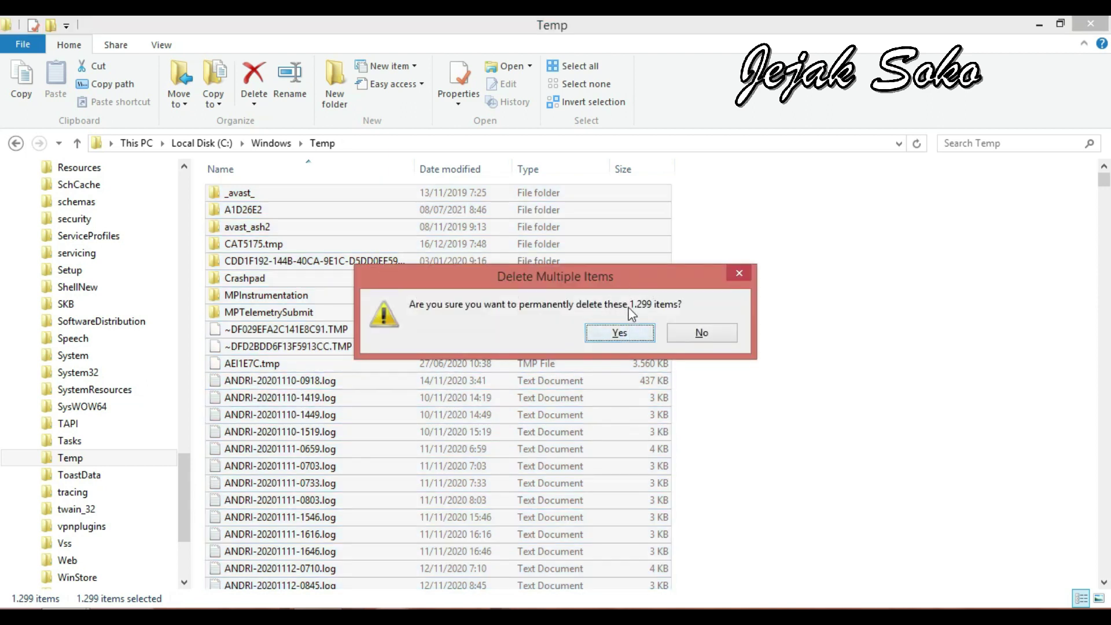
pyautogui.click(623, 334)
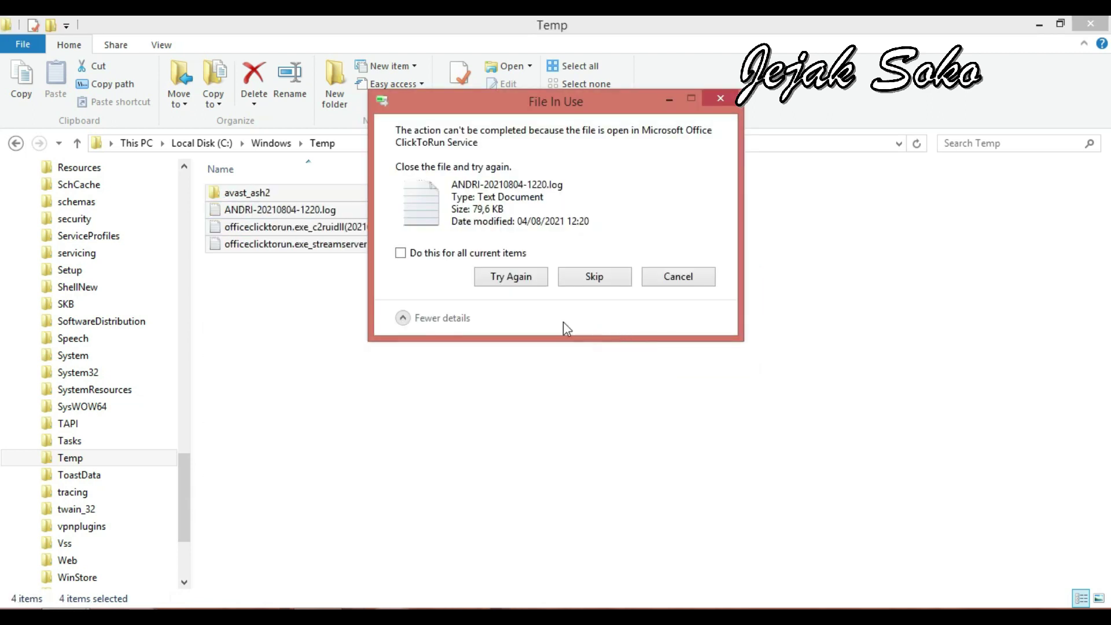
pyautogui.click(432, 258)
pyautogui.click(609, 280)
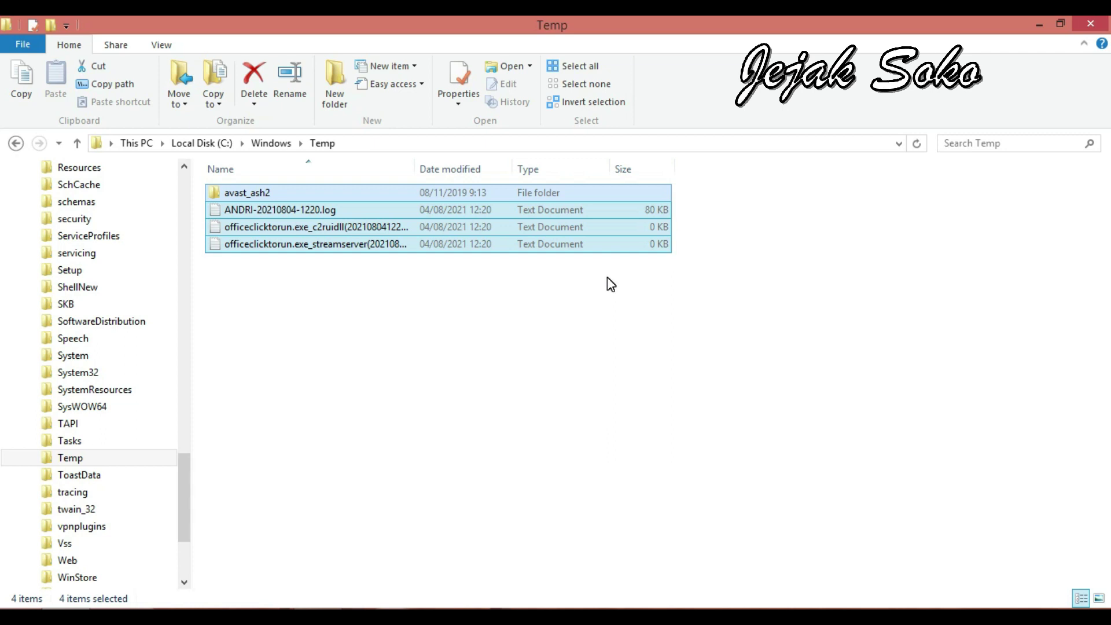
# Step: Deselect the remaining Temp items, close the folder window and refresh the desktop
pyautogui.click(291, 192)
pyautogui.click(333, 307)
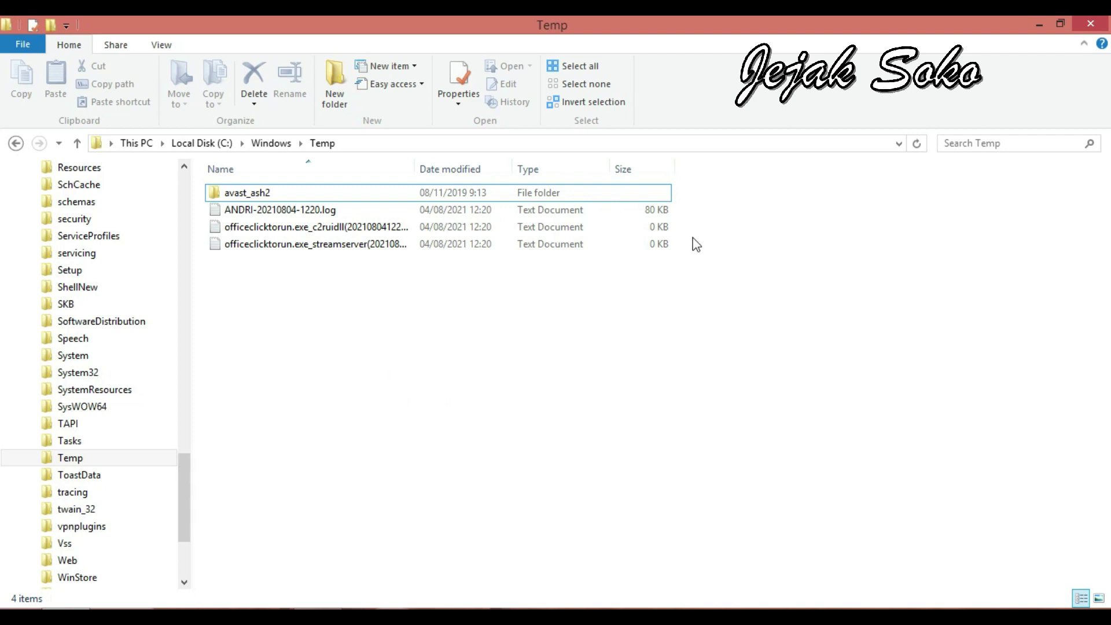
pyautogui.click(1099, 26)
pyautogui.rightClick(555, 246)
pyautogui.click(594, 292)
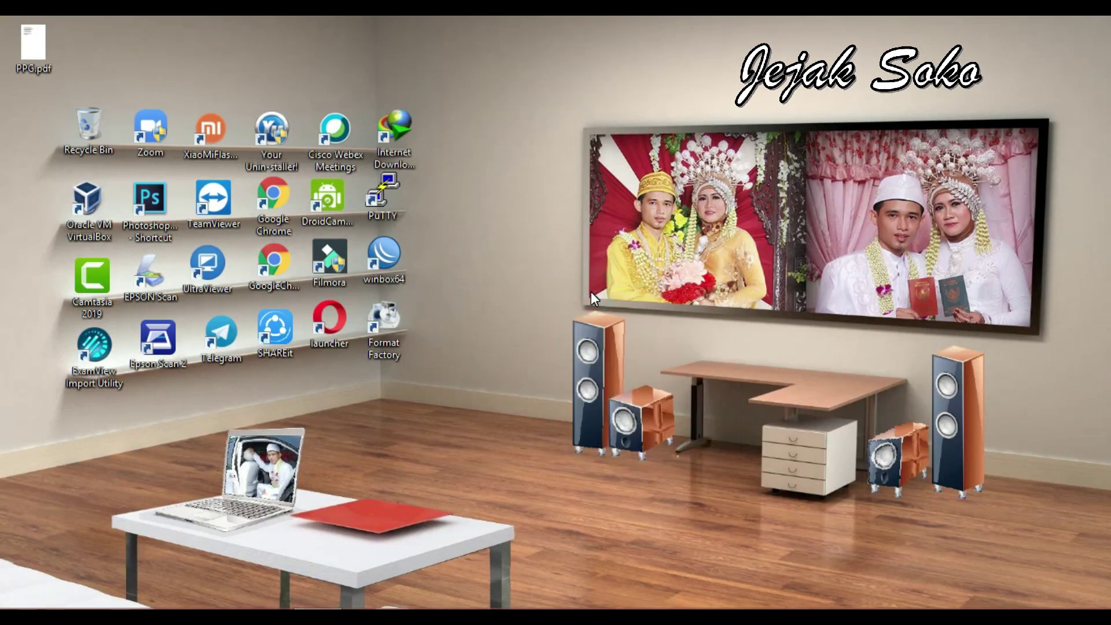
pyautogui.press('super+e')
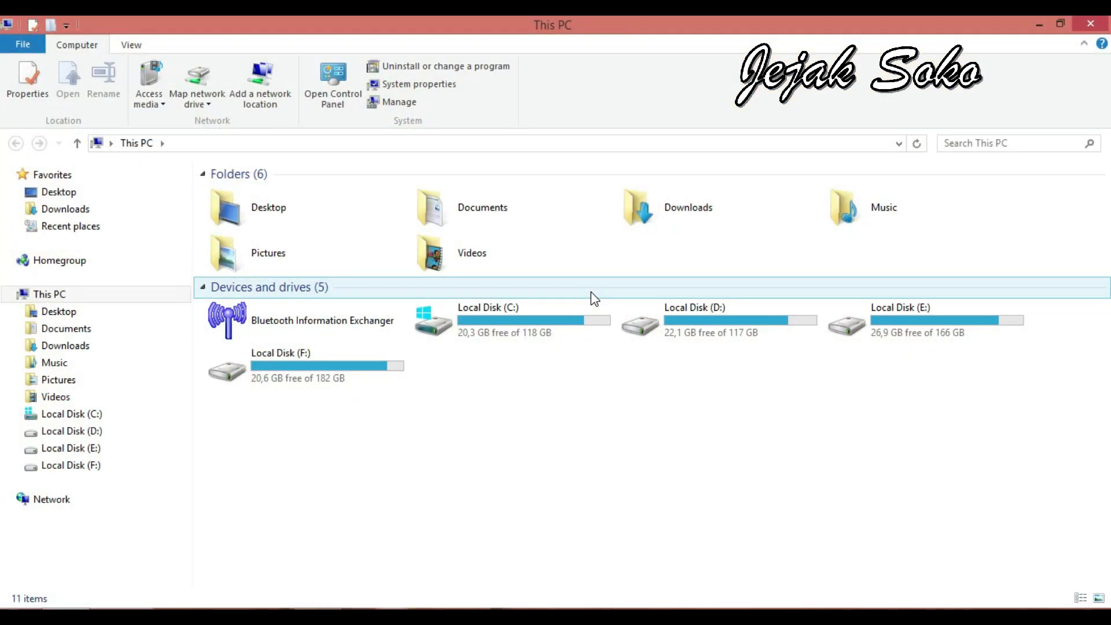
pyautogui.click(1090, 24)
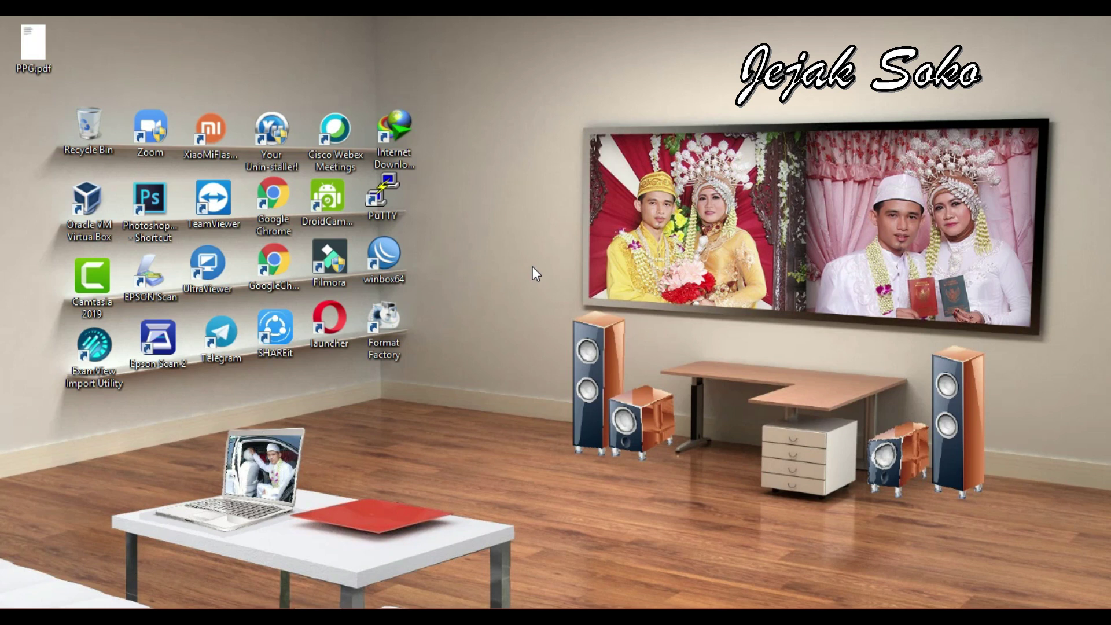
pyautogui.press('super+e')
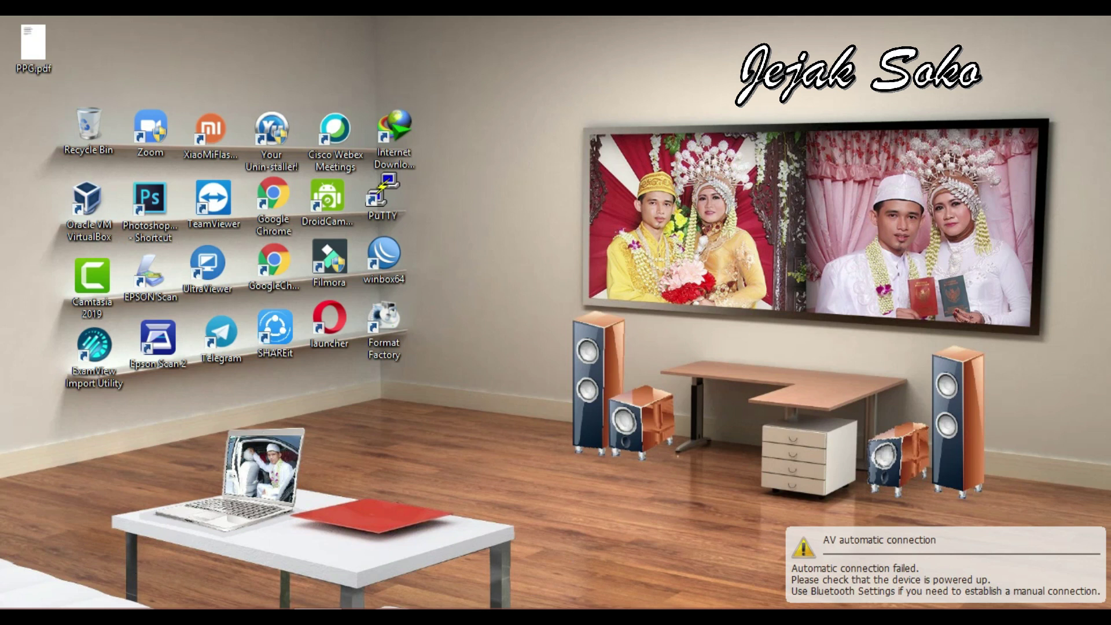
pyautogui.rightClick(498, 617)
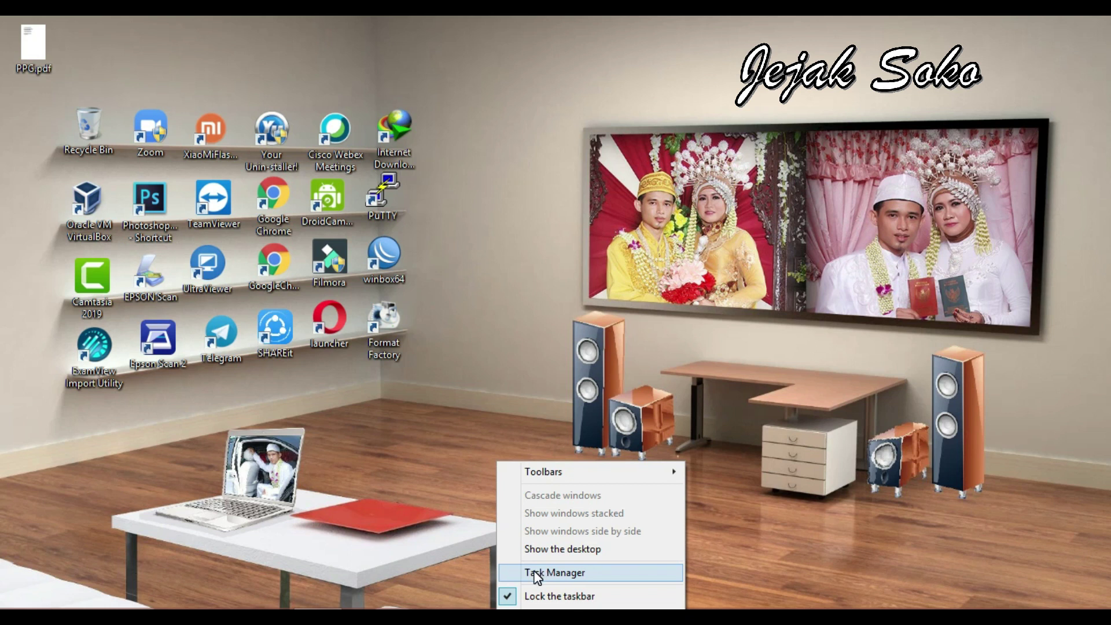
pyautogui.click(535, 573)
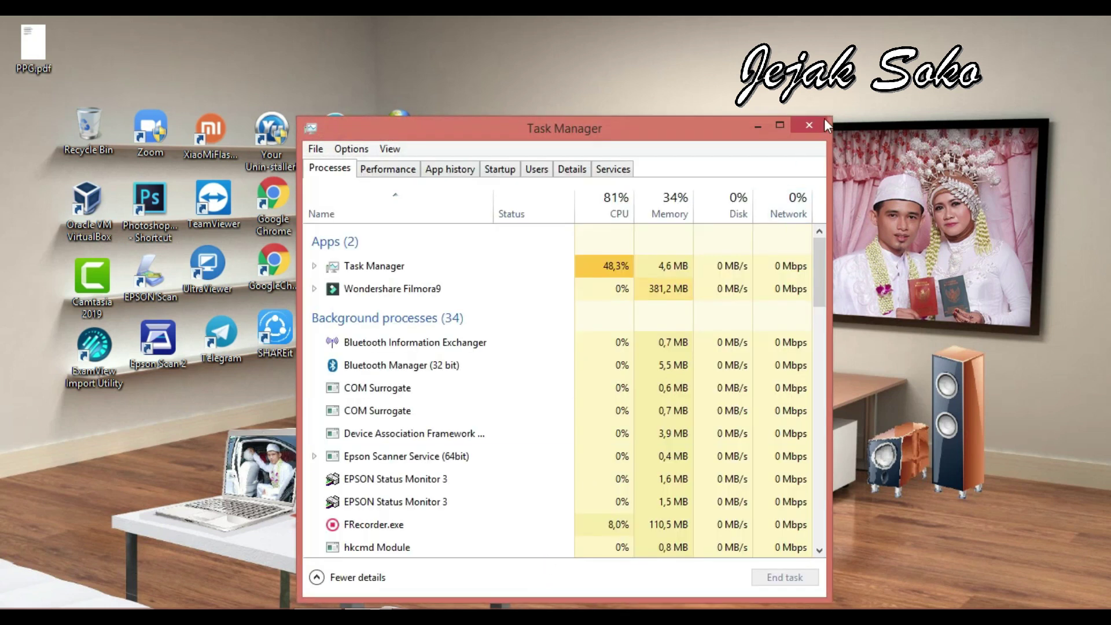
pyautogui.click(810, 127)
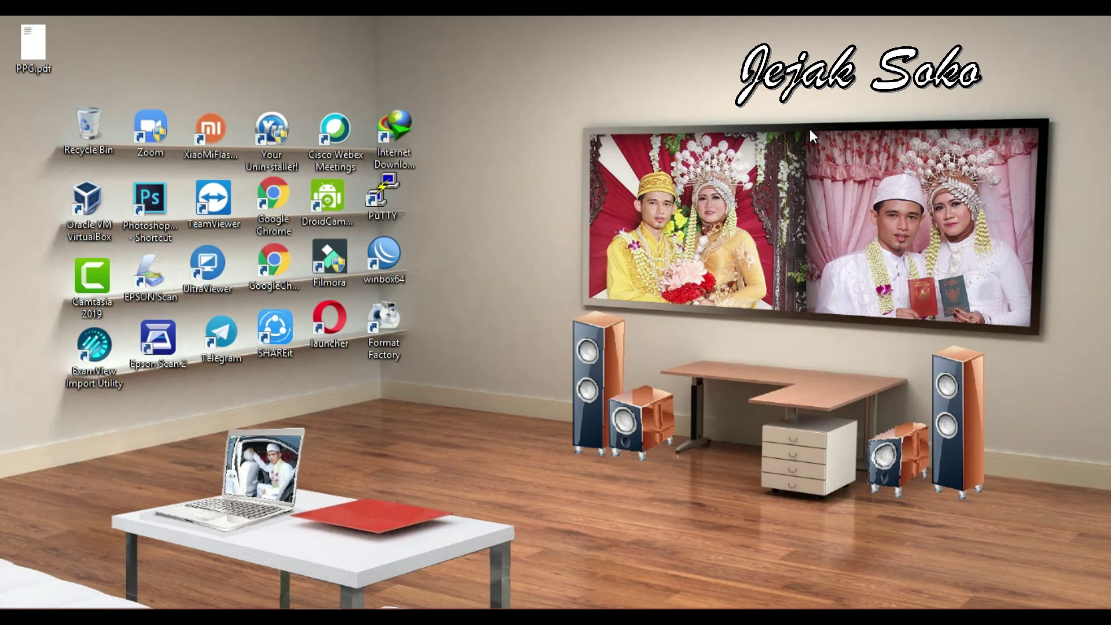
# Step: Open Task Manager in its detailed view and display the performance graphs
pyautogui.hotkey('ctrl', 'shift', 'Escape')
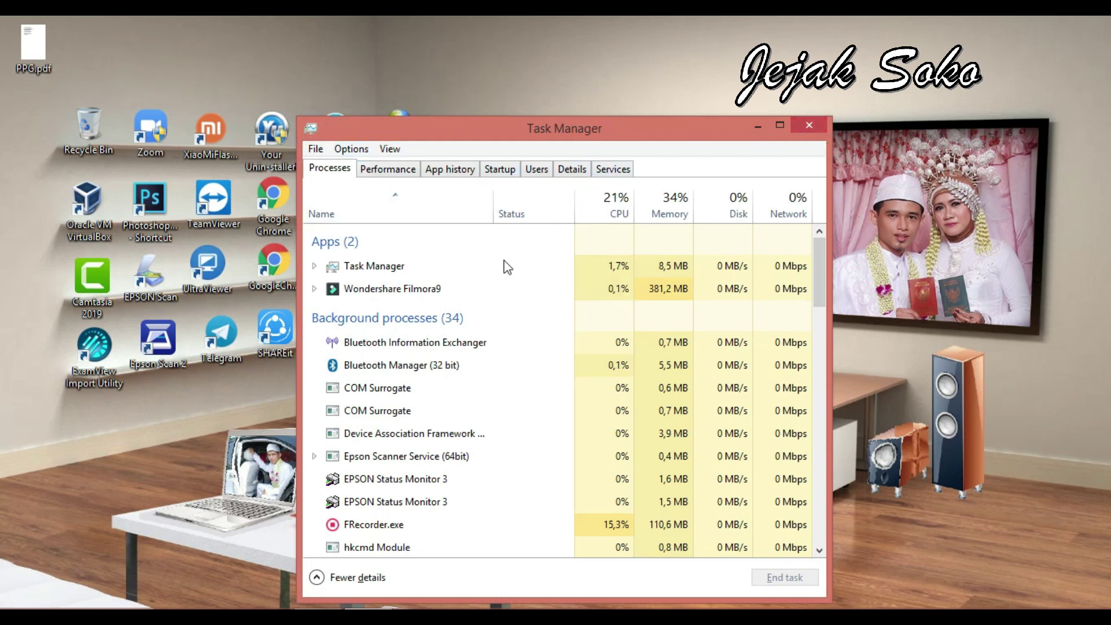
pyautogui.click(346, 579)
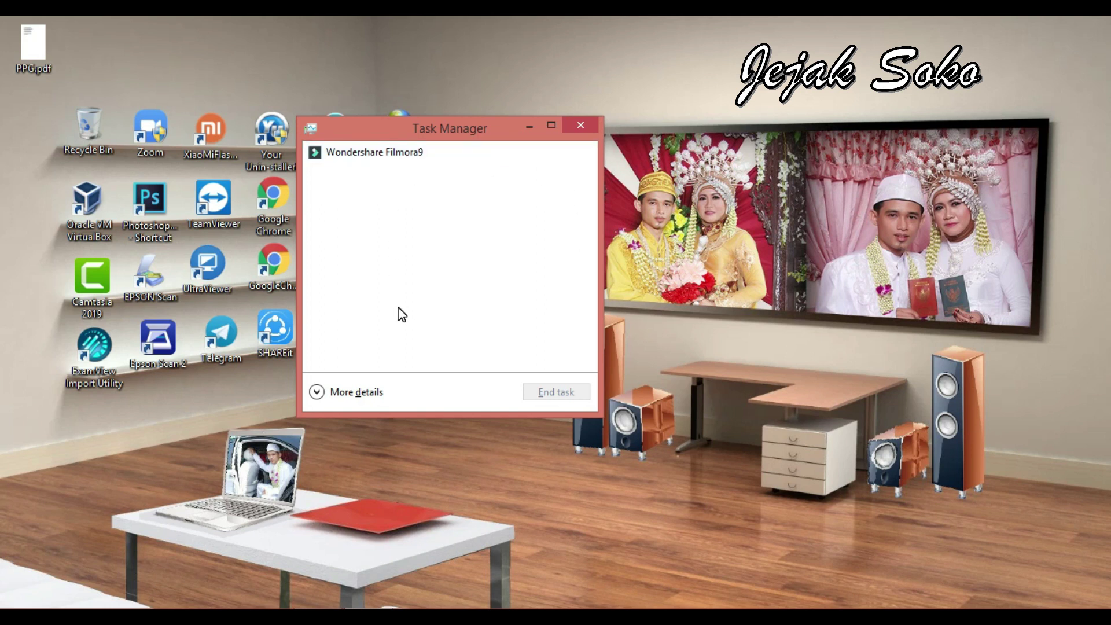
pyautogui.click(349, 391)
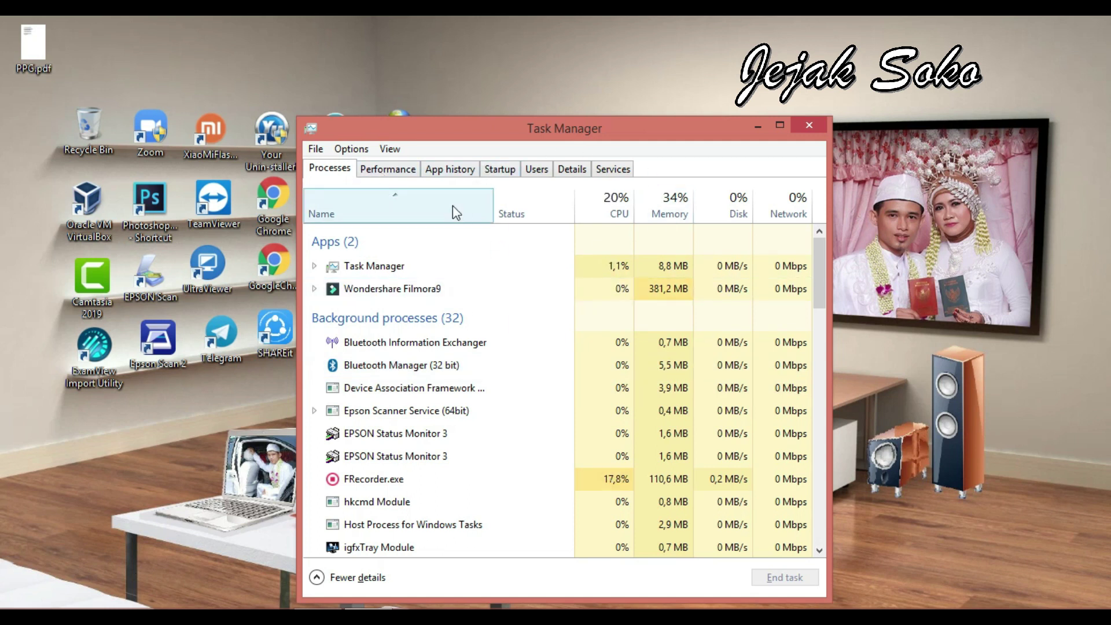
pyautogui.click(389, 171)
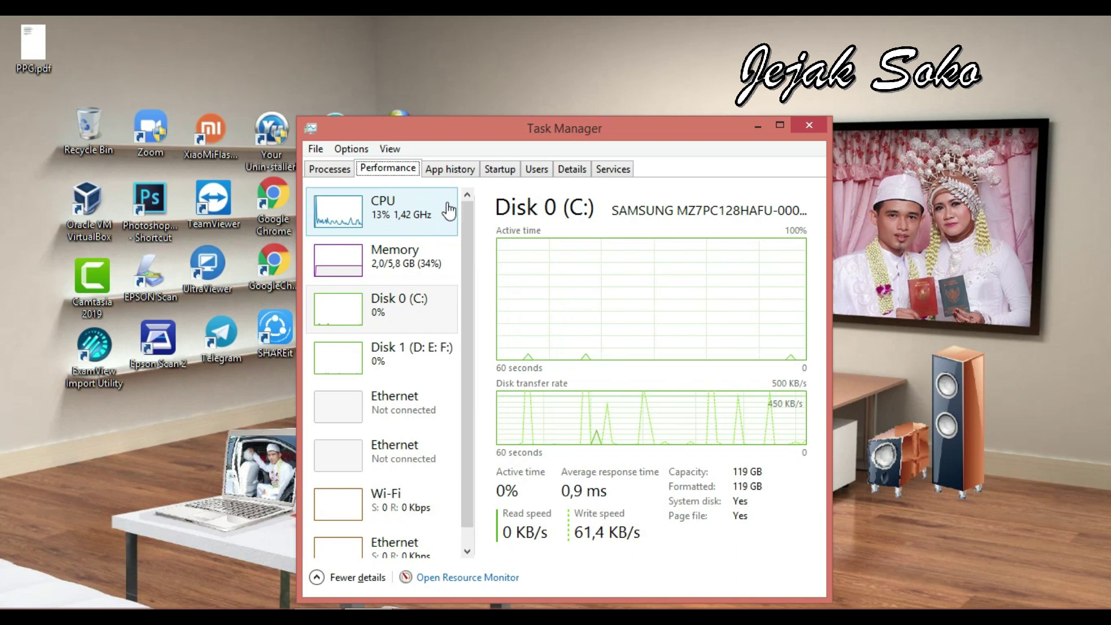
# Step: Display the detailed process list and sort it by CPU usage, then by memory usage
pyautogui.click(576, 171)
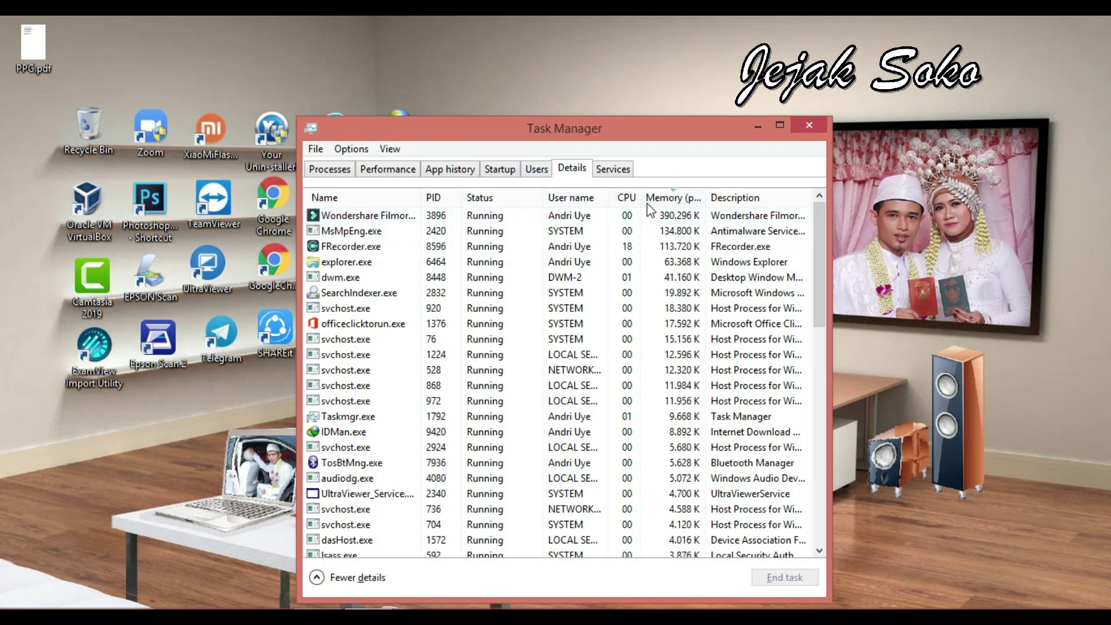
pyautogui.click(629, 200)
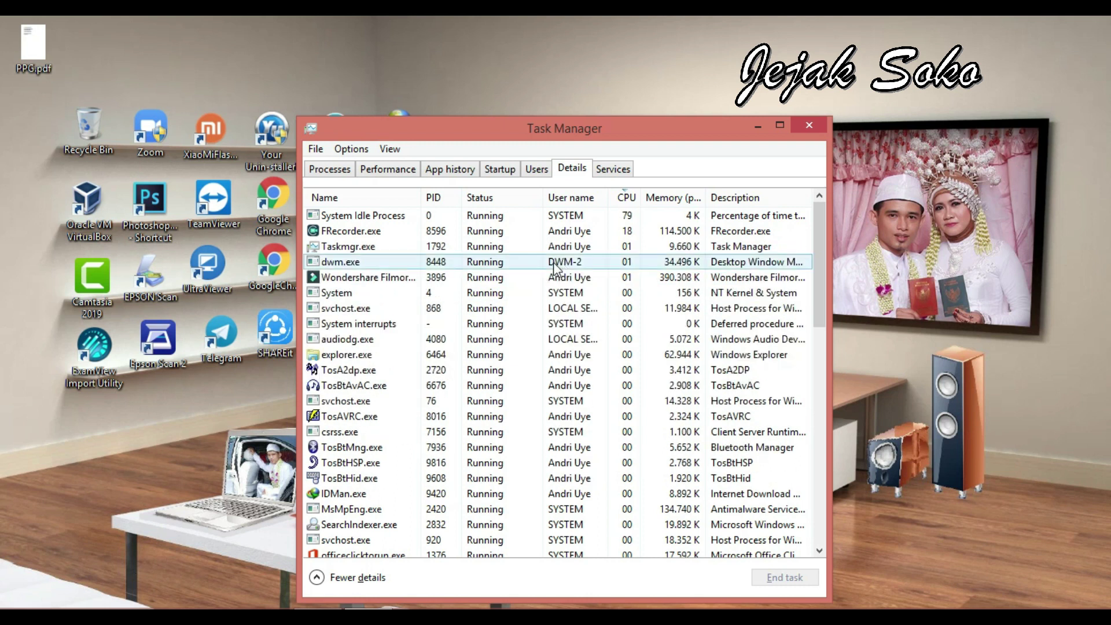
pyautogui.click(666, 199)
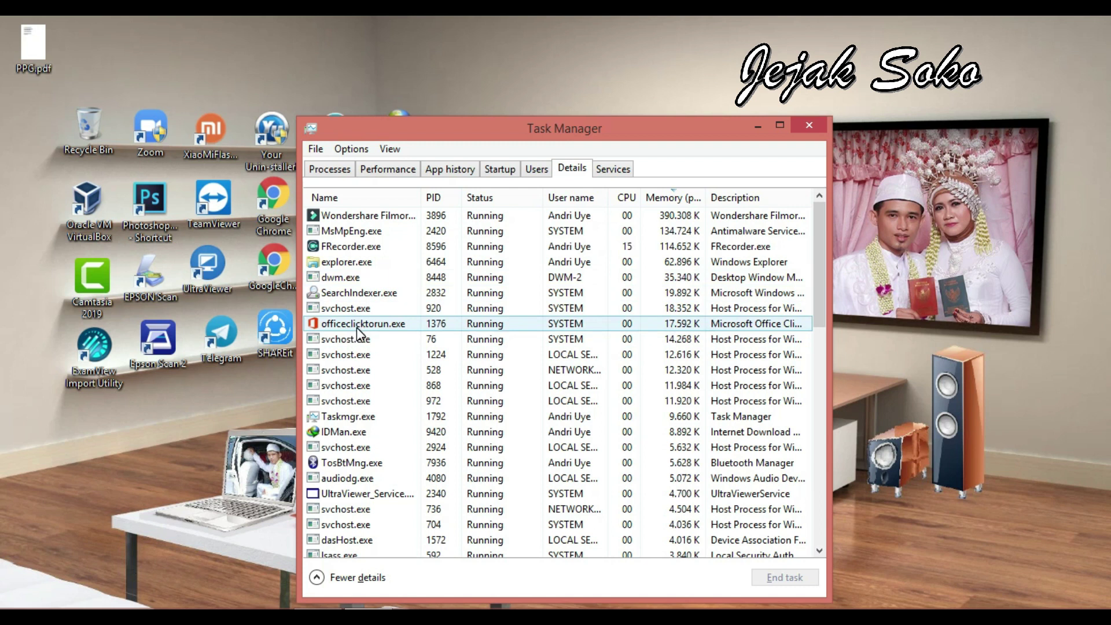
# Step: Open the file location of the officeclicktorun.exe process to inspect its source, then close the folder window
pyautogui.rightClick(372, 325)
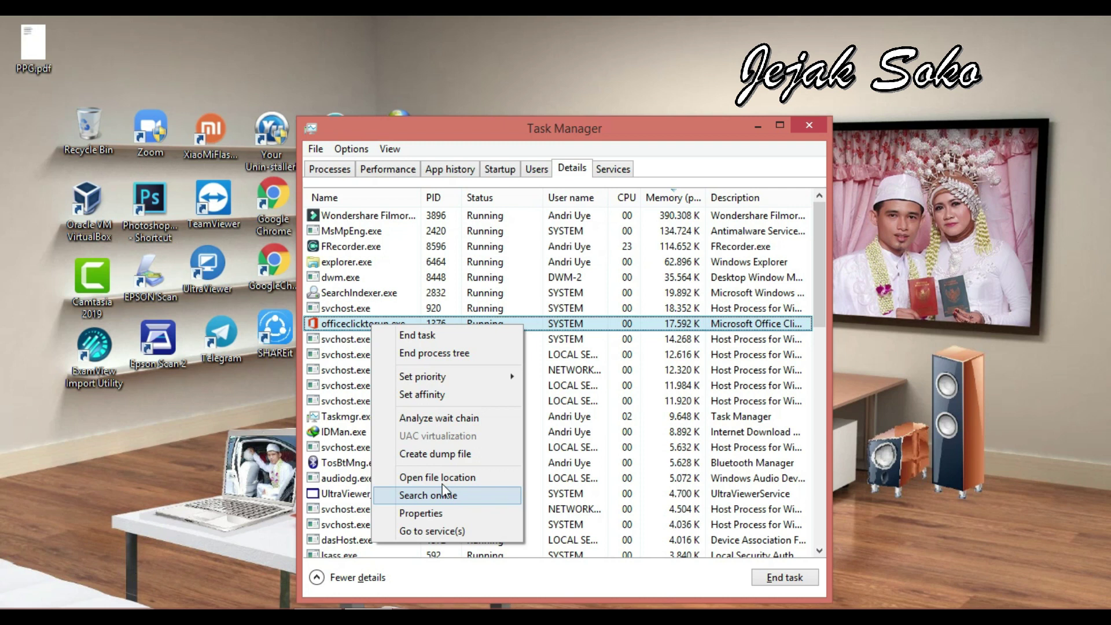
pyautogui.click(447, 478)
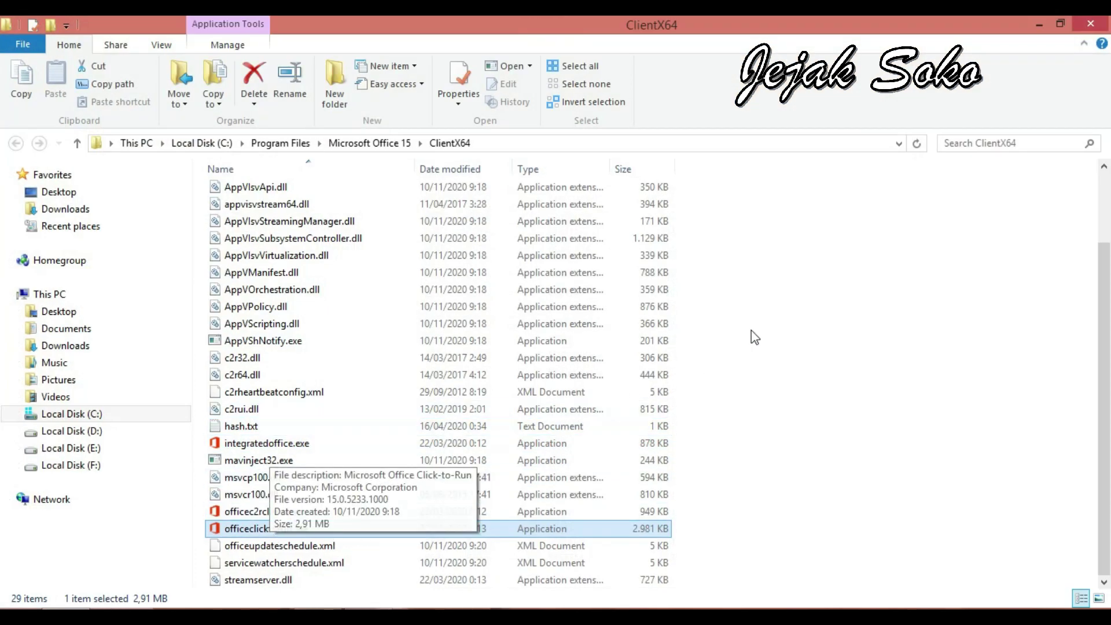
pyautogui.click(1102, 29)
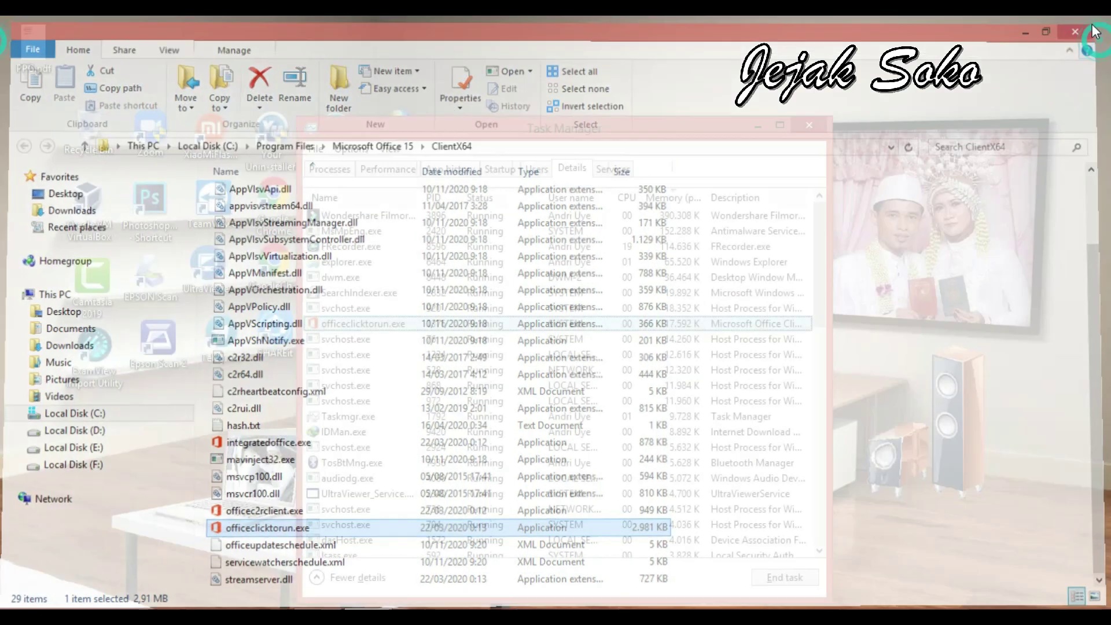
# Step: End the process tree of officeclicktorun.exe and confirm the termination
pyautogui.rightClick(386, 328)
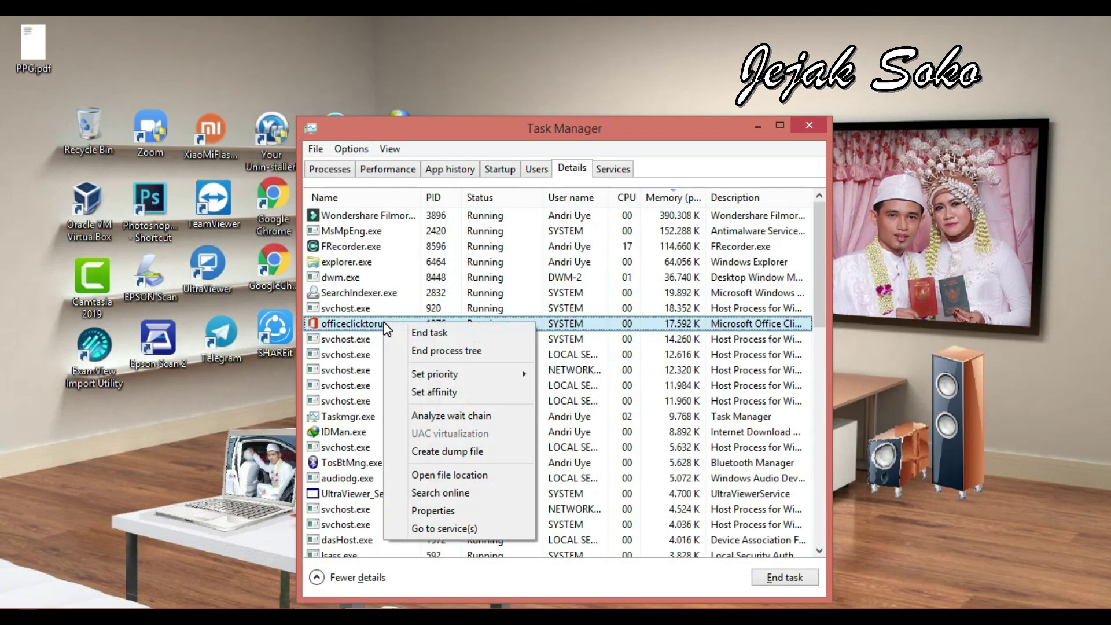
pyautogui.click(479, 350)
pyautogui.click(565, 353)
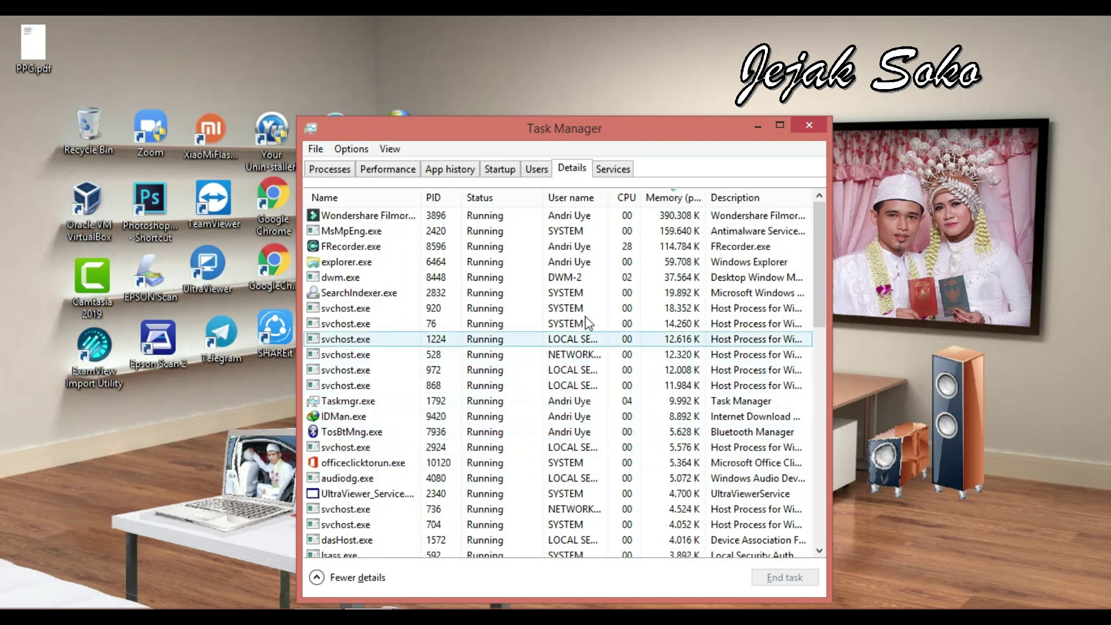
# Step: End the process tree of the restarted officeclicktorun.exe two more times, then close Task Manager
pyautogui.rightClick(361, 465)
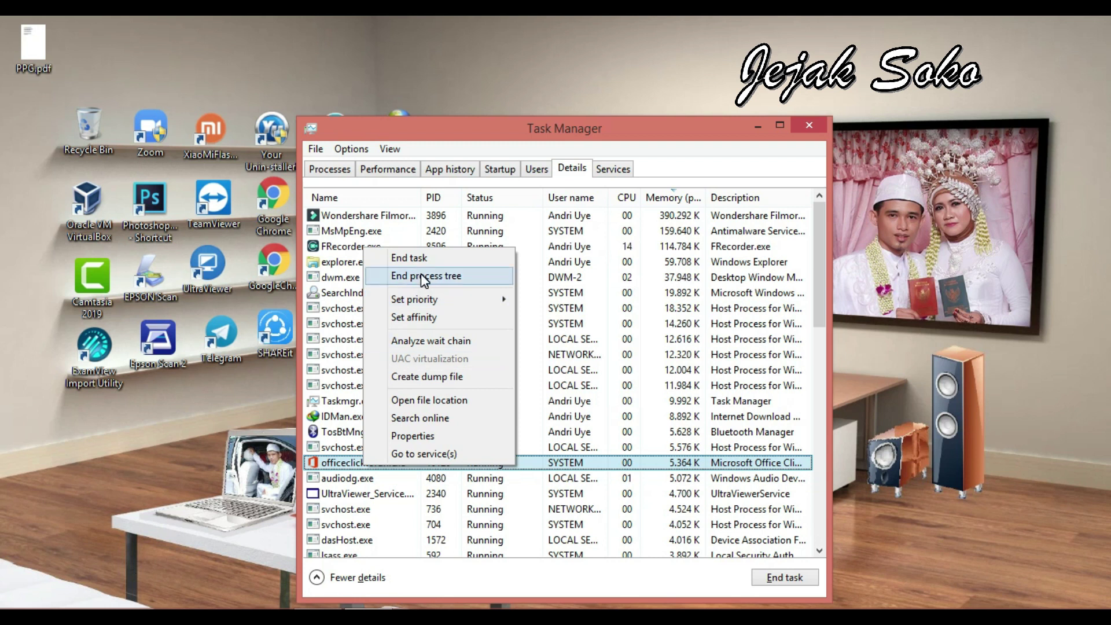
pyautogui.click(424, 278)
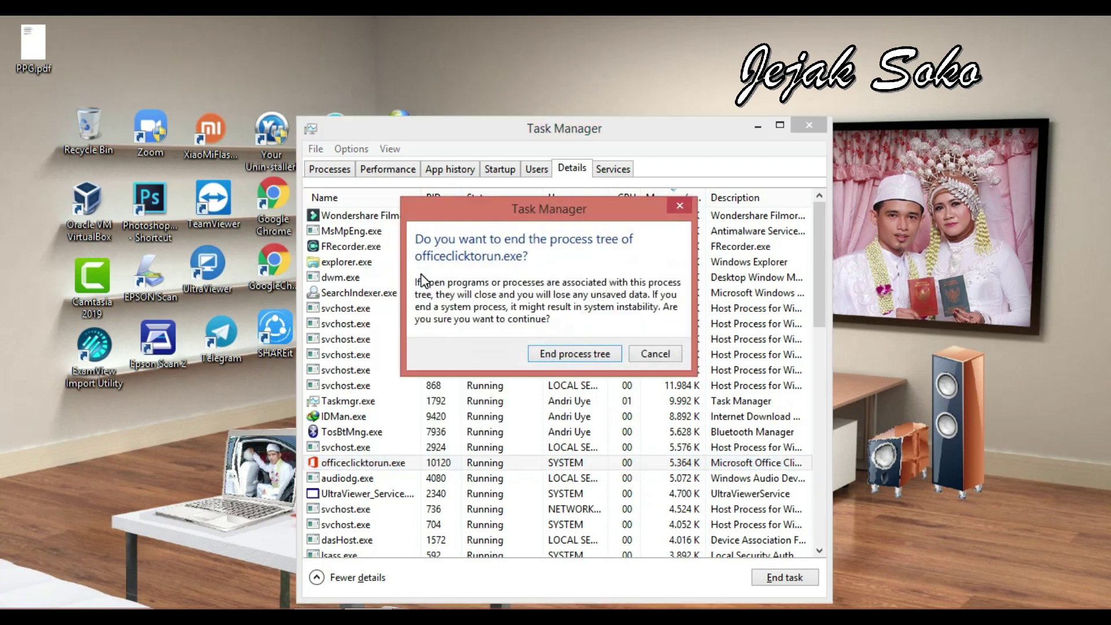
pyautogui.click(570, 358)
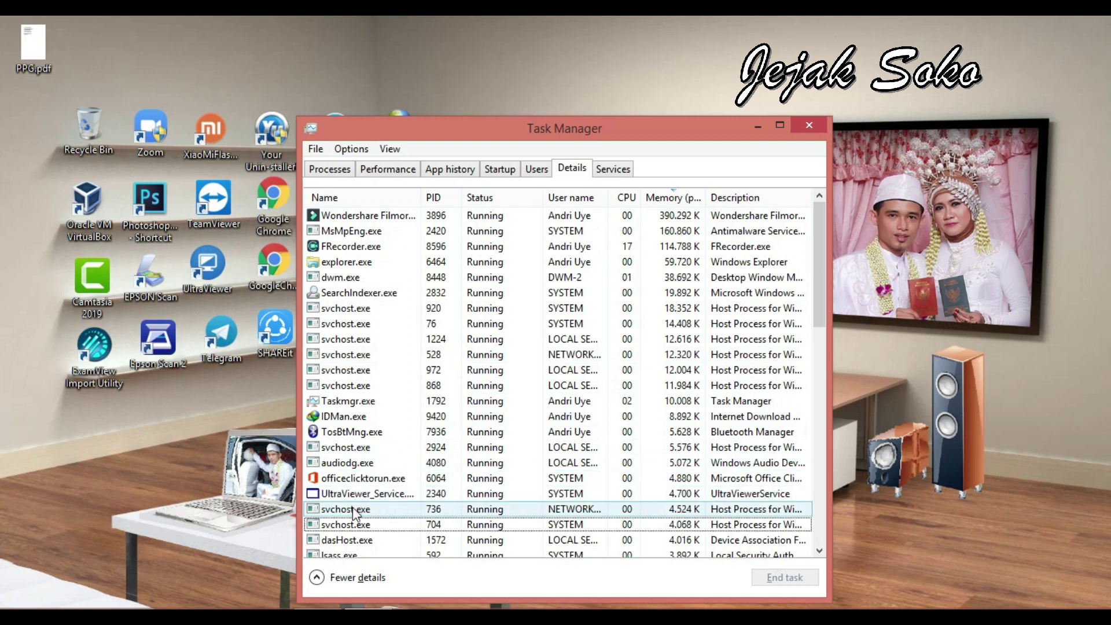
pyautogui.click(385, 463)
pyautogui.rightClick(384, 463)
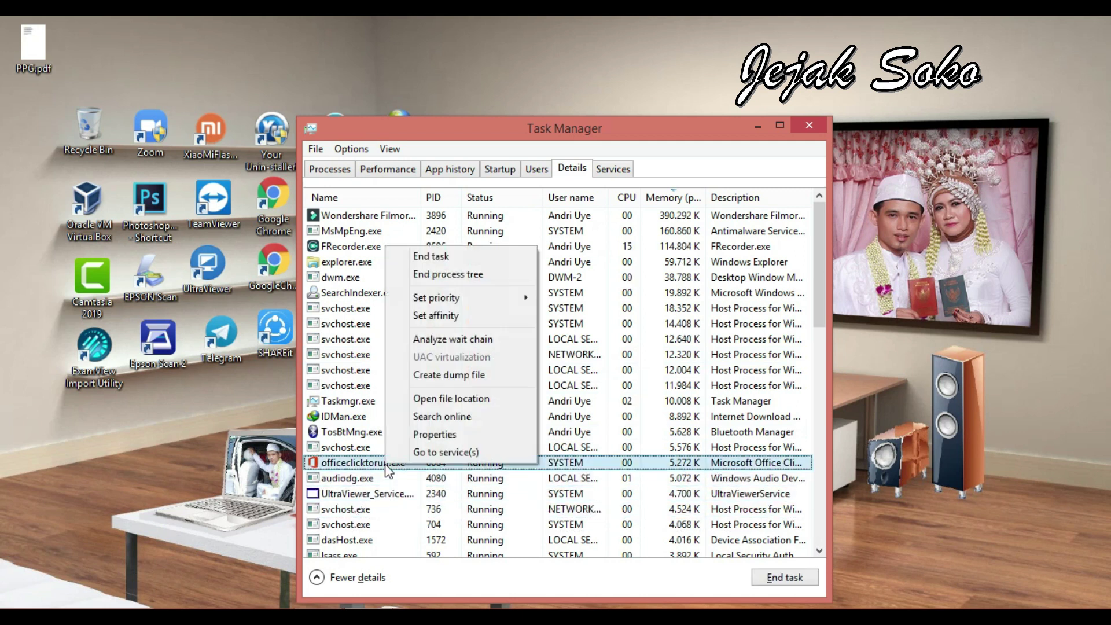
pyautogui.click(448, 274)
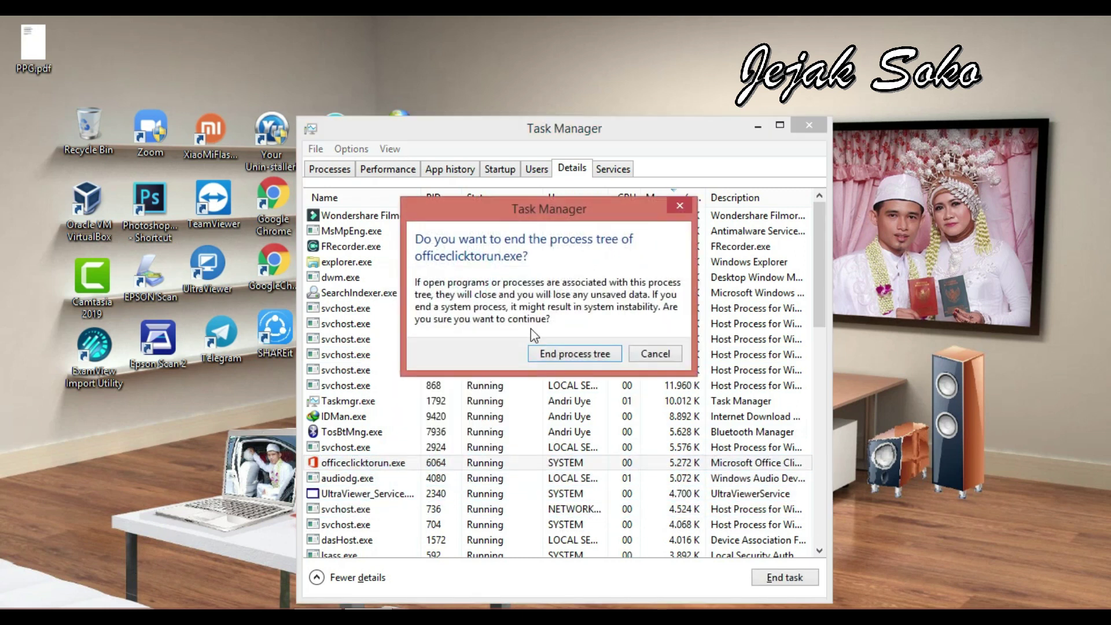
pyautogui.click(554, 355)
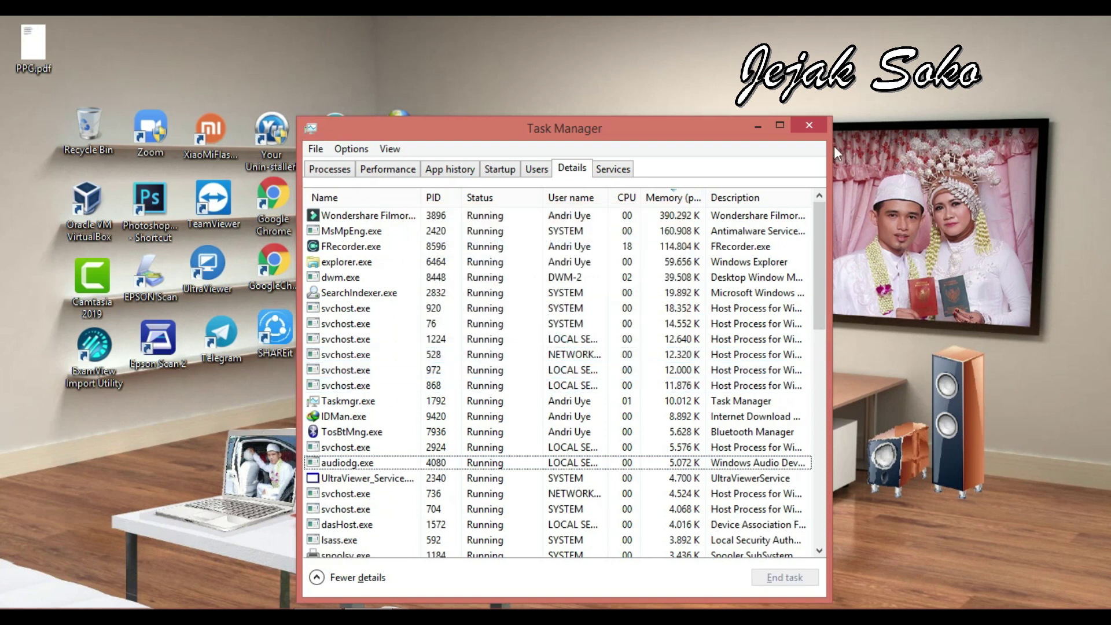
pyautogui.click(819, 123)
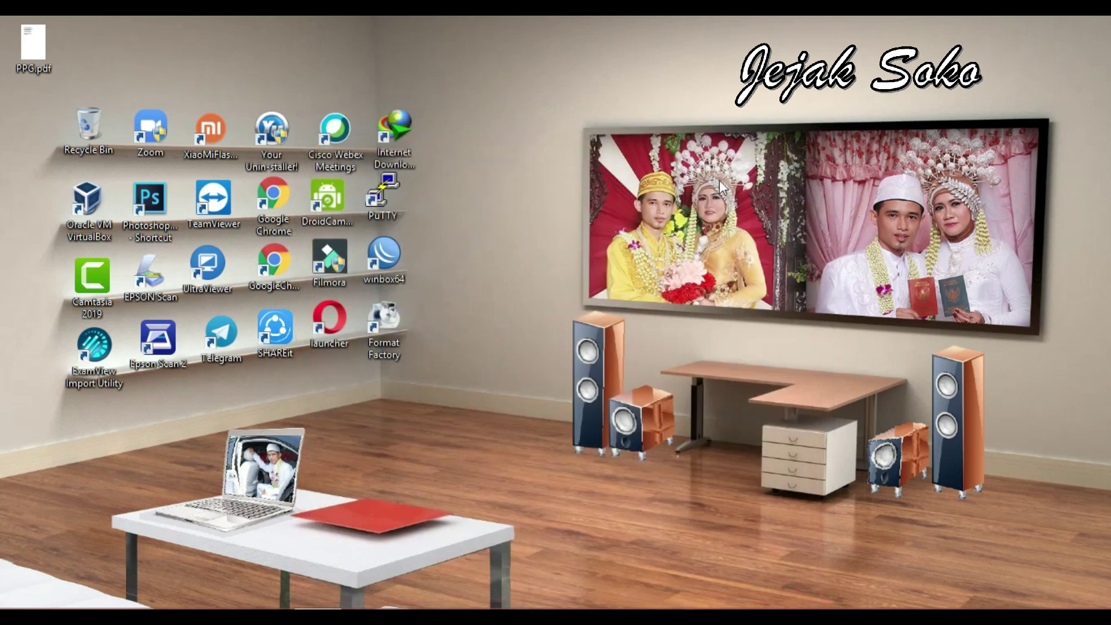